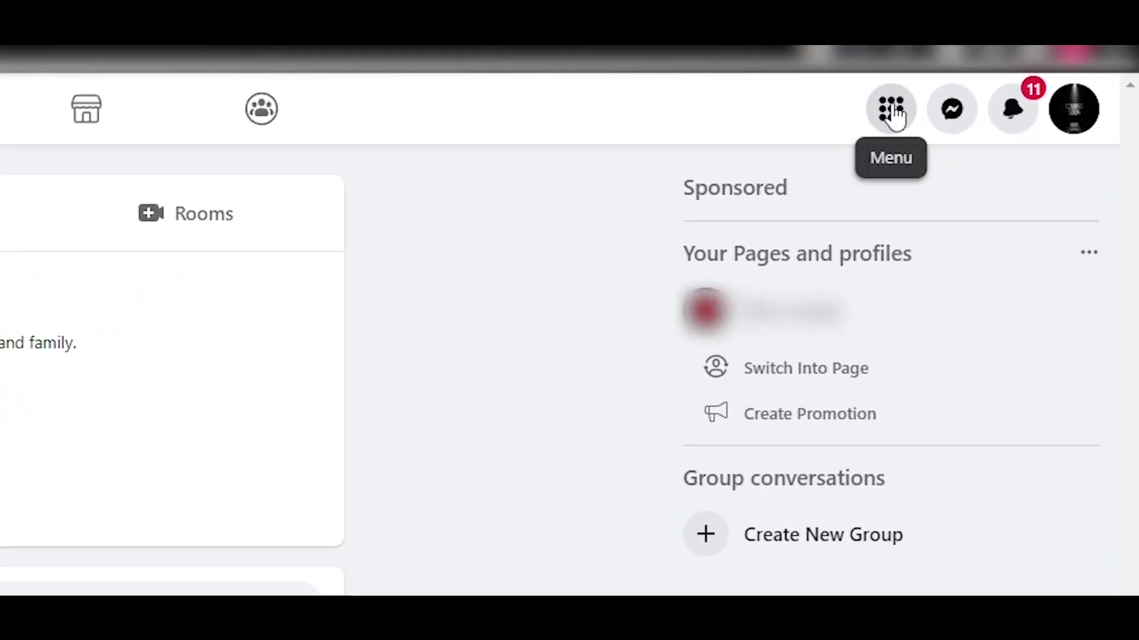
- Start creating a new Facebook Page and name it "Hippo Wear"
left_click(892, 113)
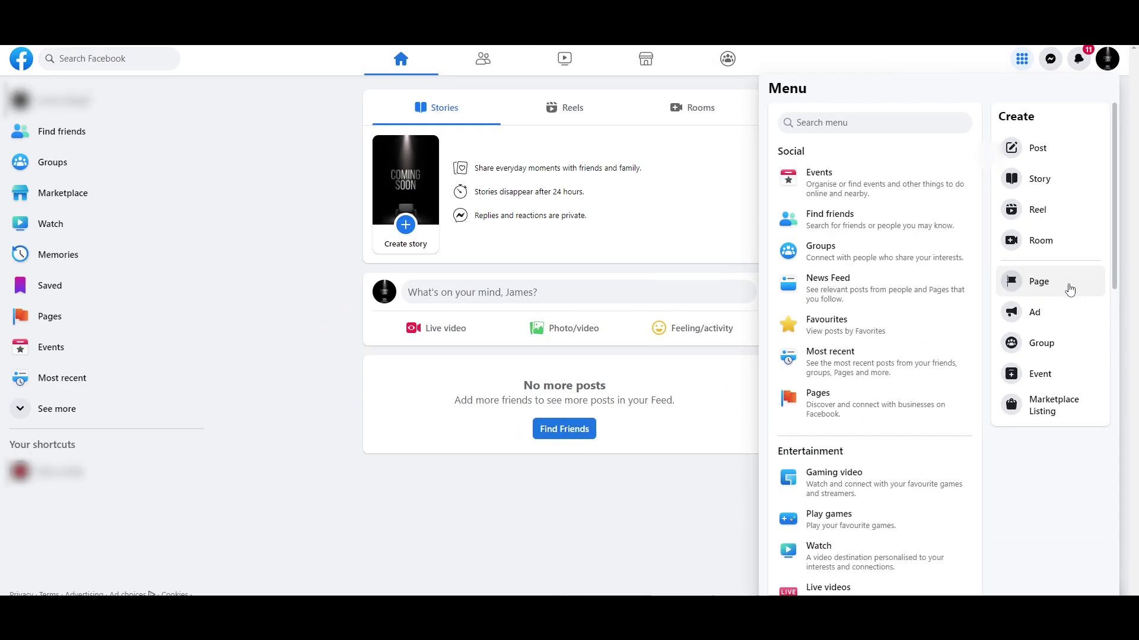
left_click(943, 585)
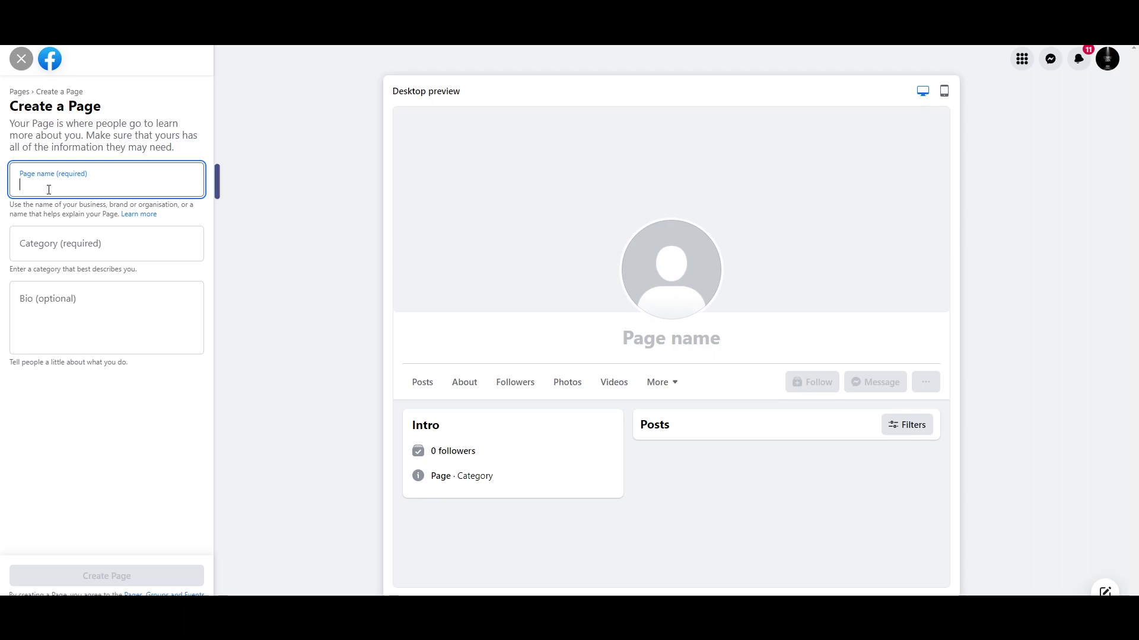
type("H")
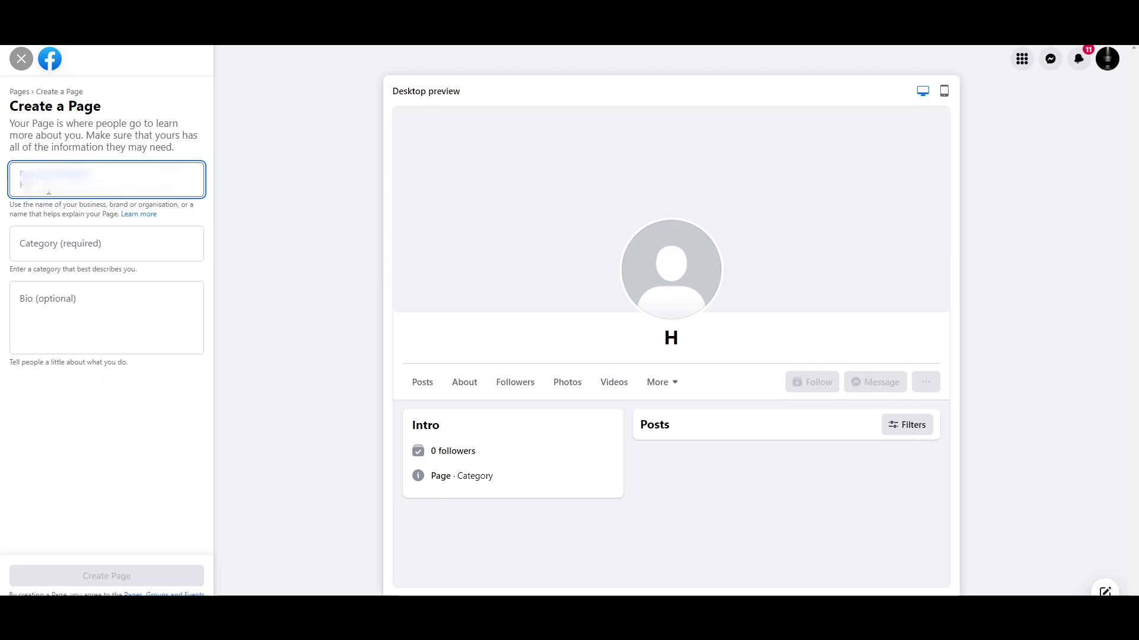
type("ippo Wear")
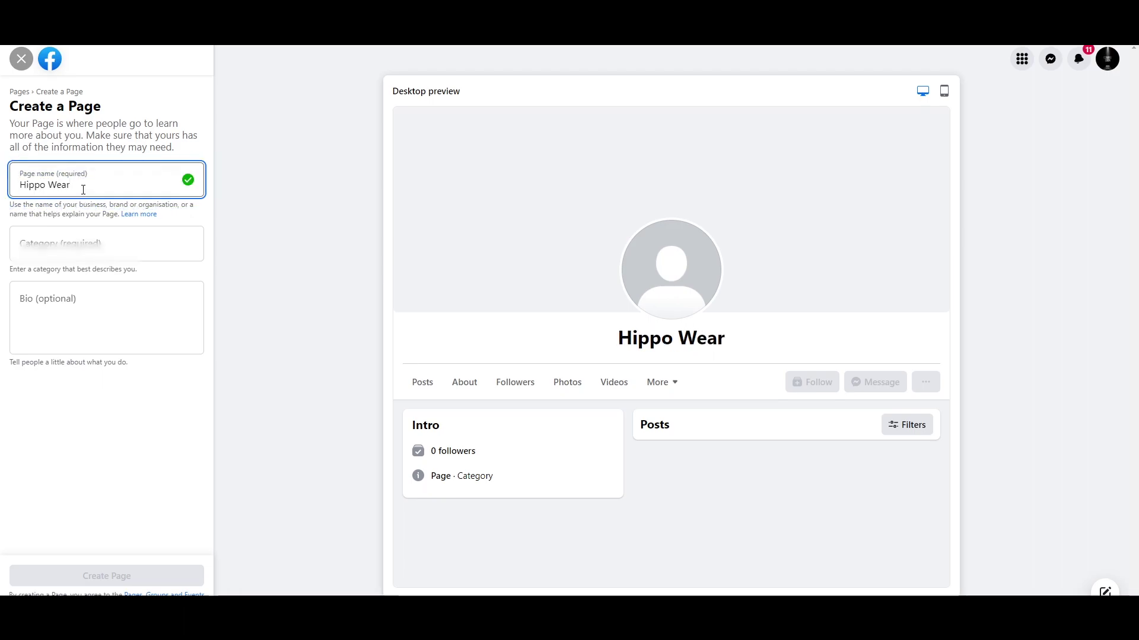
- Look up page categories with "Fas" and set the Page's category to Clothing shop
left_click(52, 239)
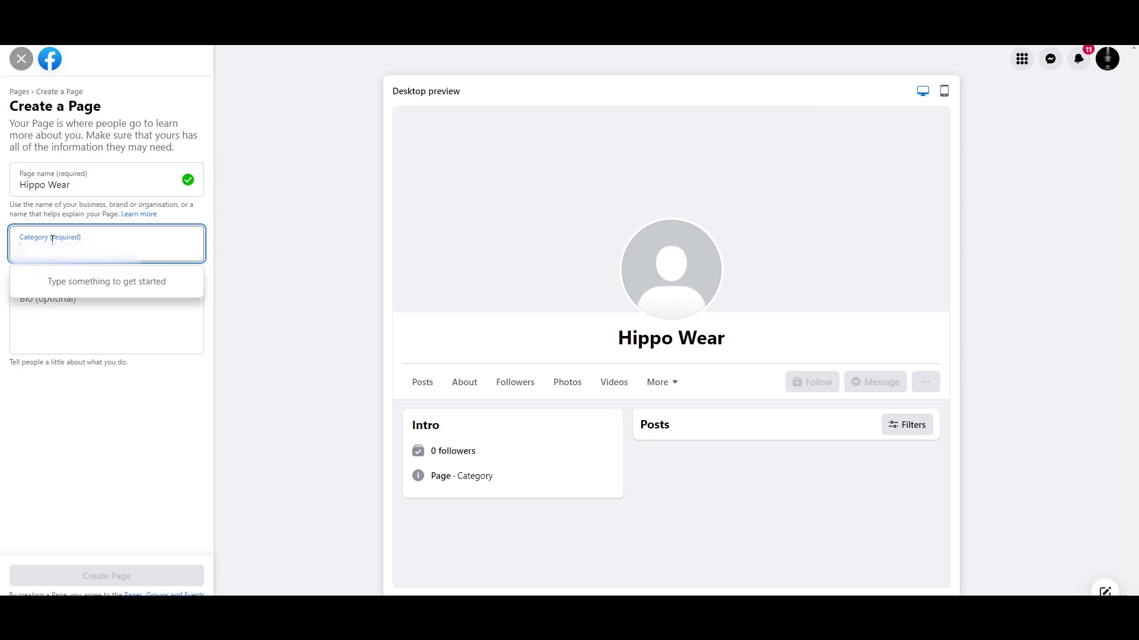
type("Fas")
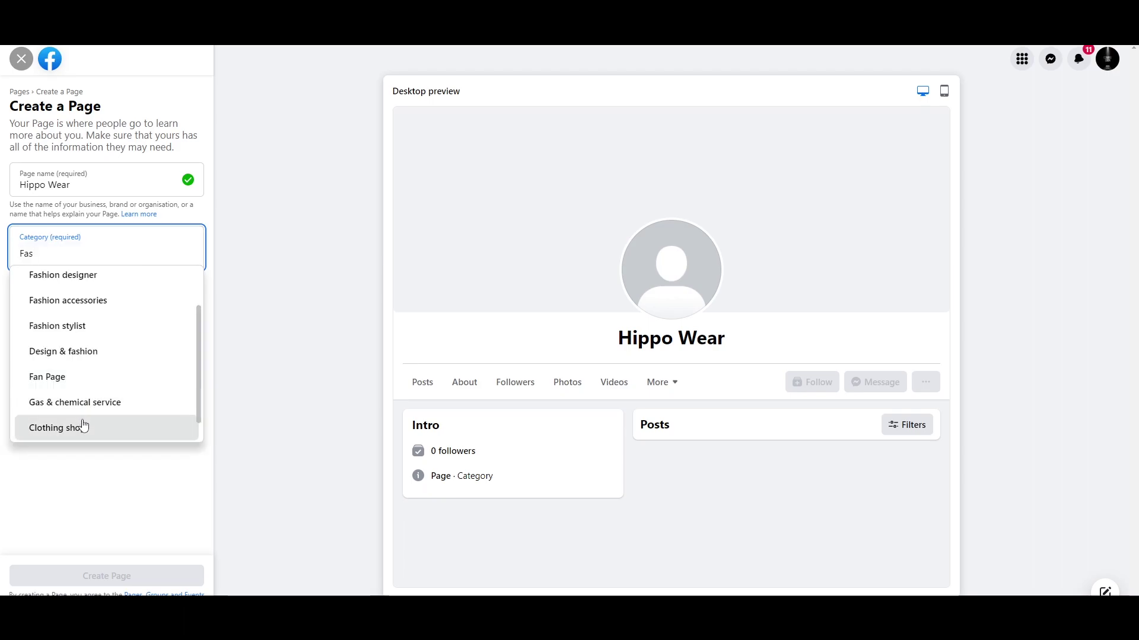
scroll(83, 431, "down", 2)
left_click(83, 399)
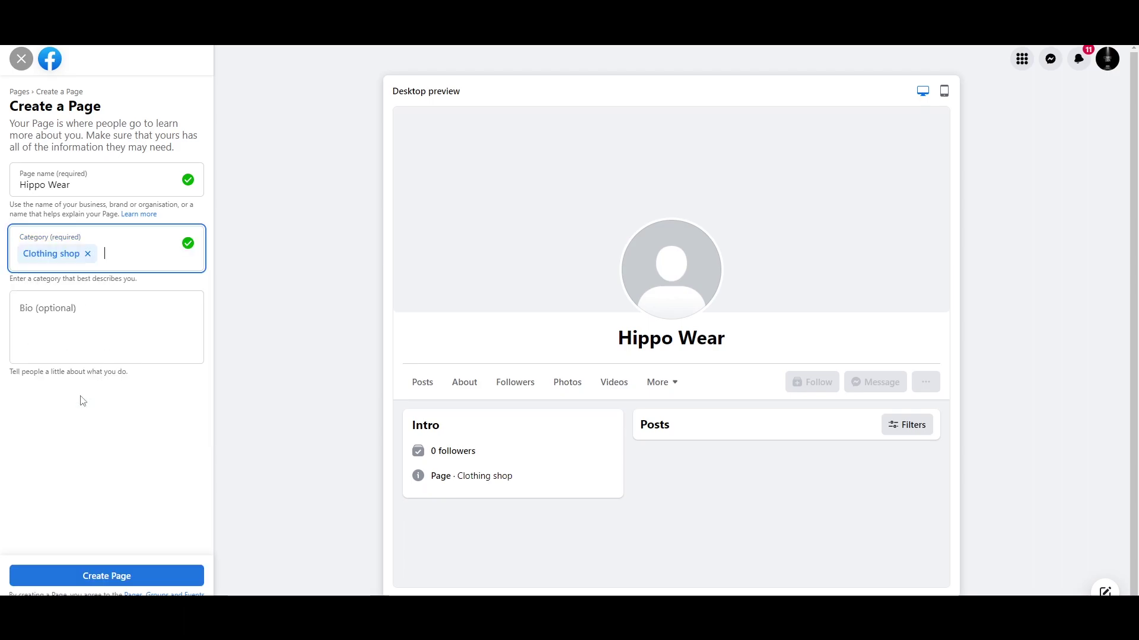
- Add the bio "We at Hippo wear believe that style shouldn't break the bank." and create the Page
left_click(40, 322)
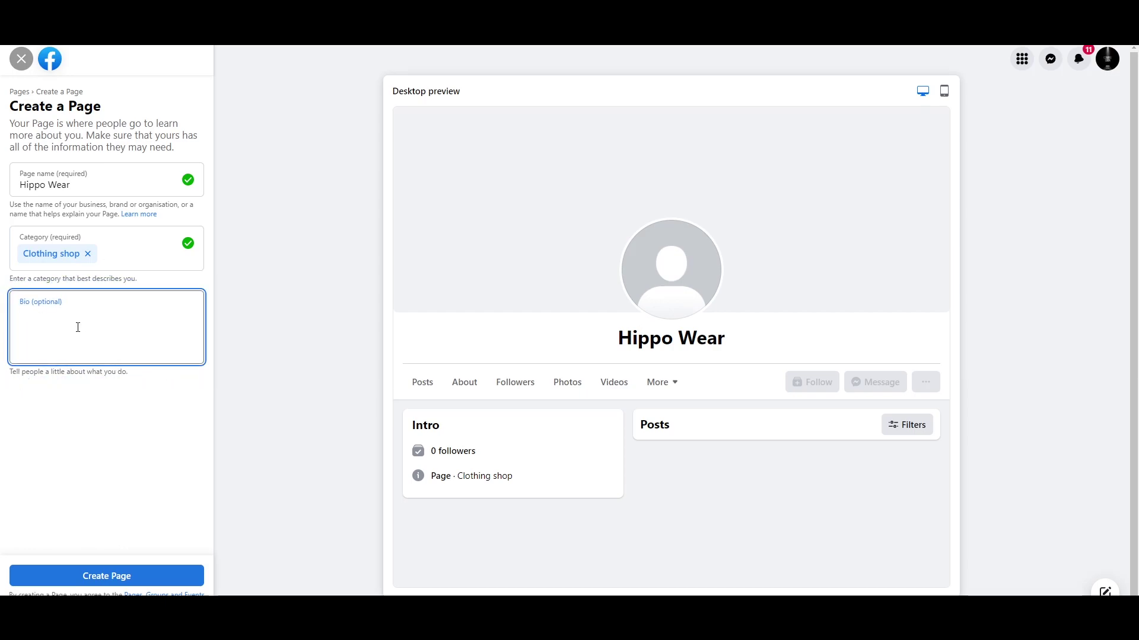
type("We at Hippo wear believe that style shouldn't break the bank.")
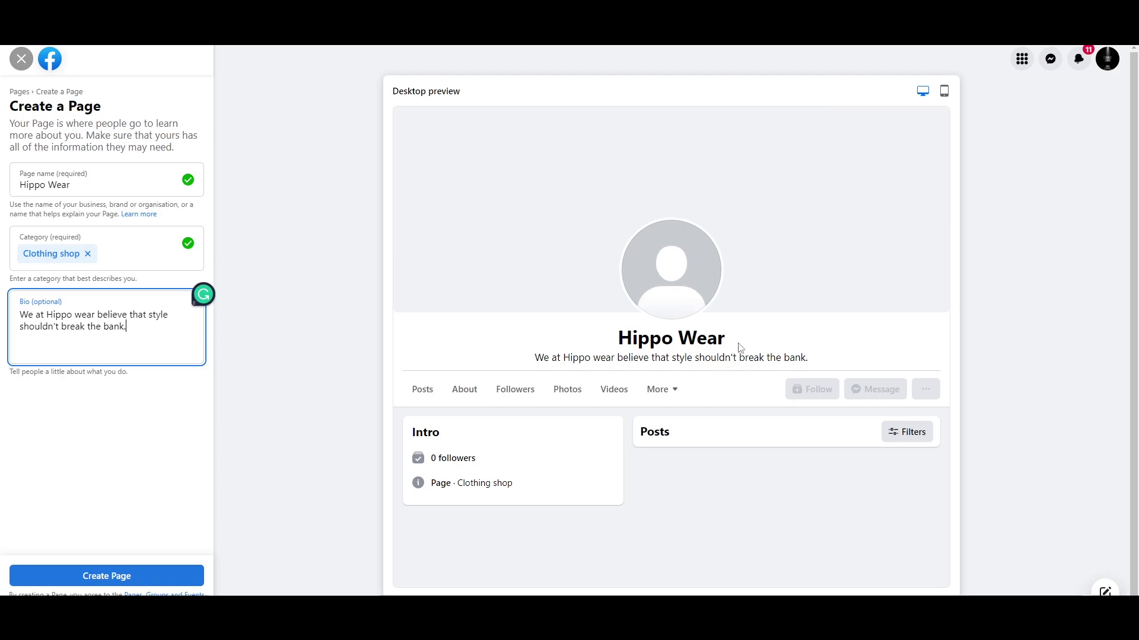
left_click(241, 438)
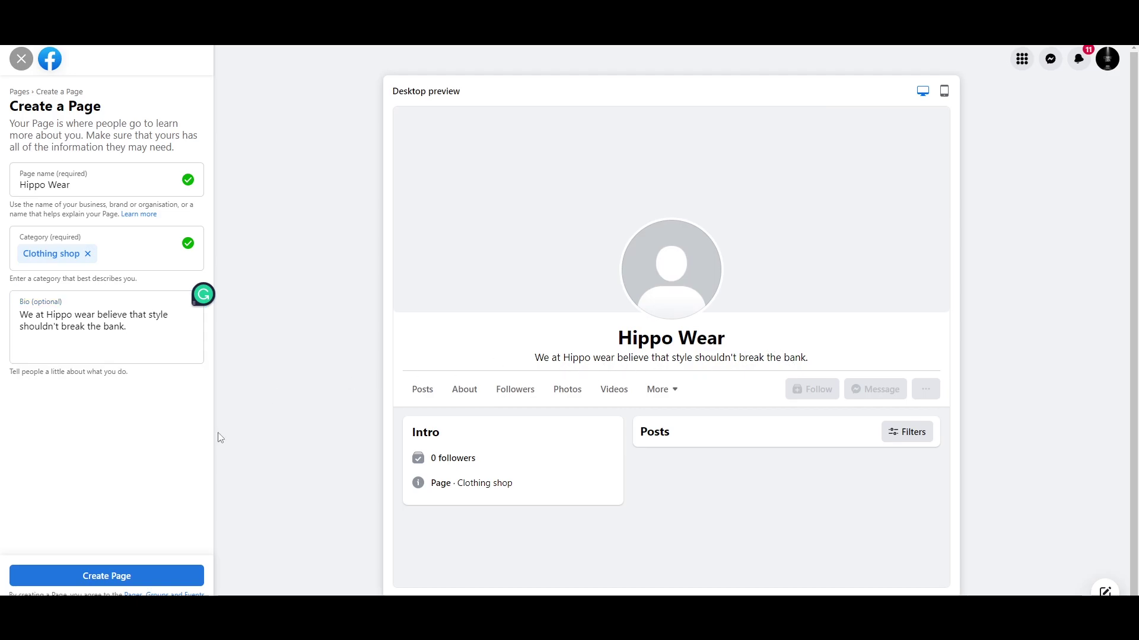
left_click(155, 580)
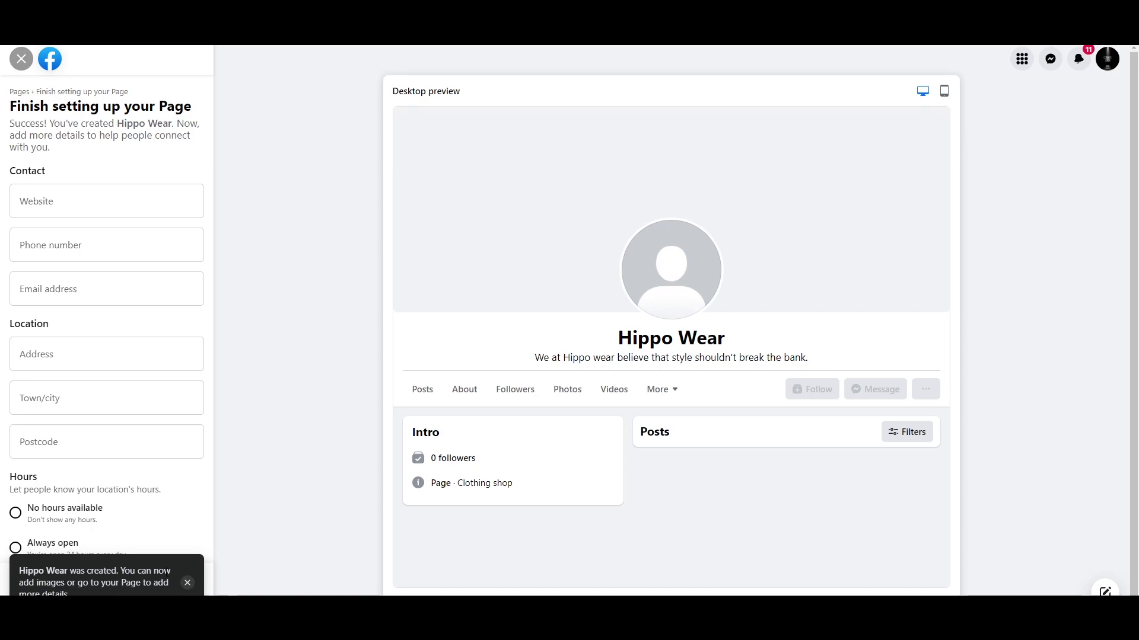
left_click(188, 584)
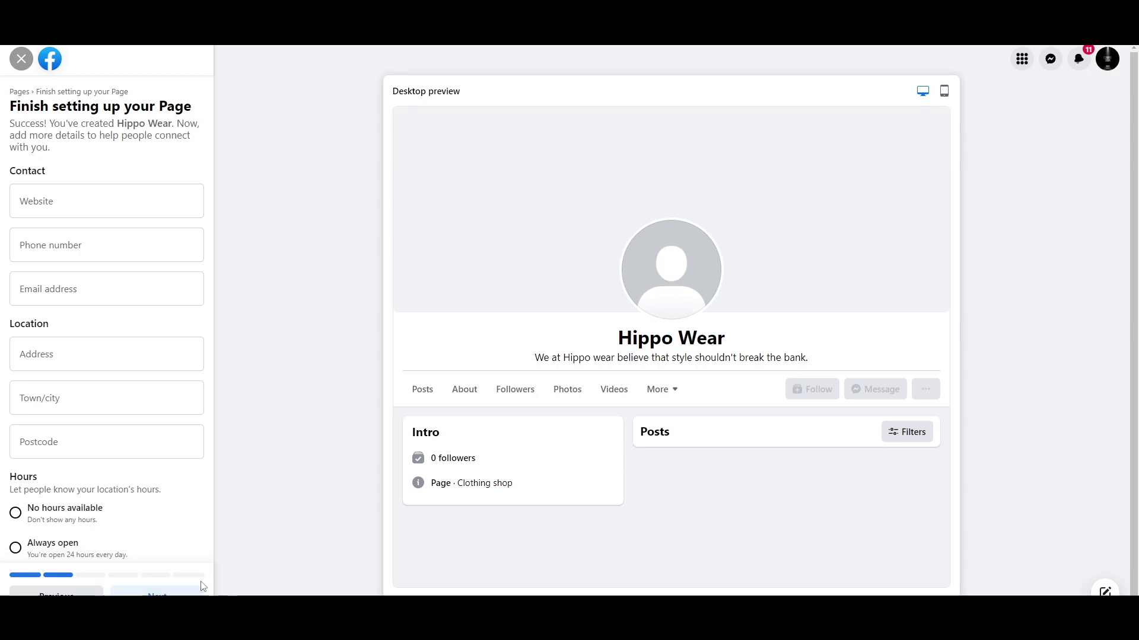
- Fill in the Page's contact details with the website hippowear.com, the business phone number and the e-mail address
left_click(60, 202)
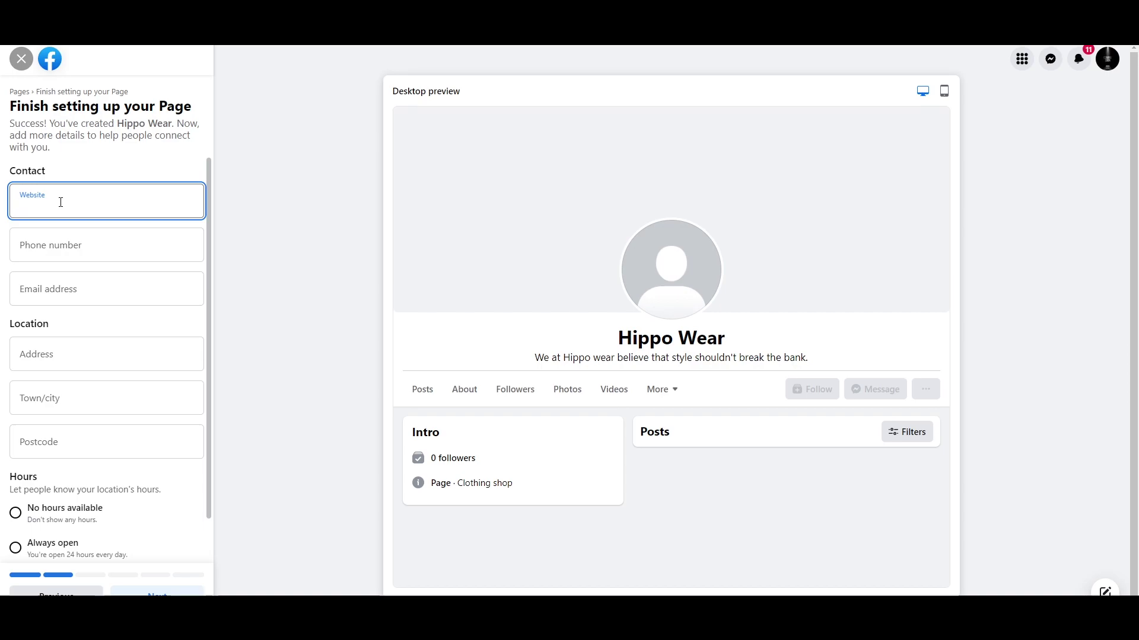
type("hippowear.com")
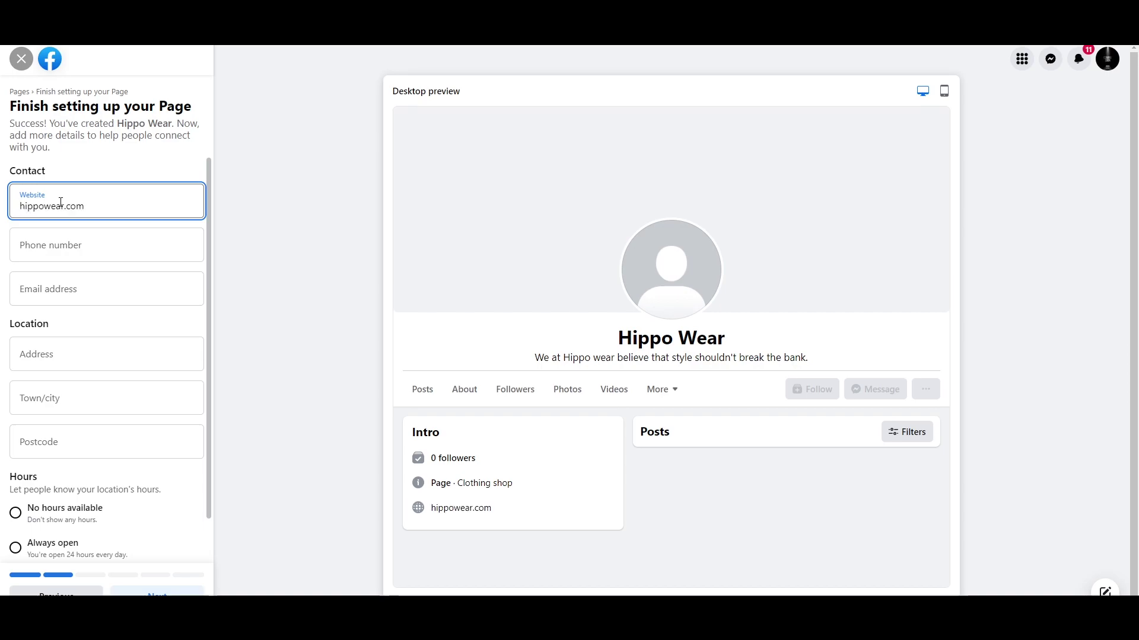
left_click(58, 245)
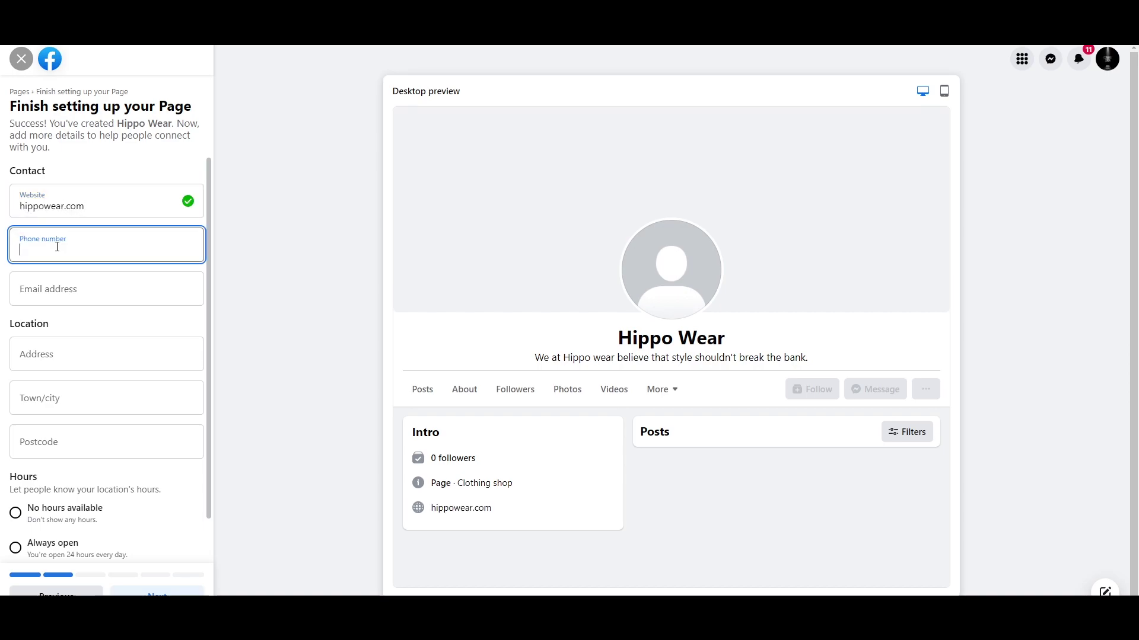
left_click(88, 293)
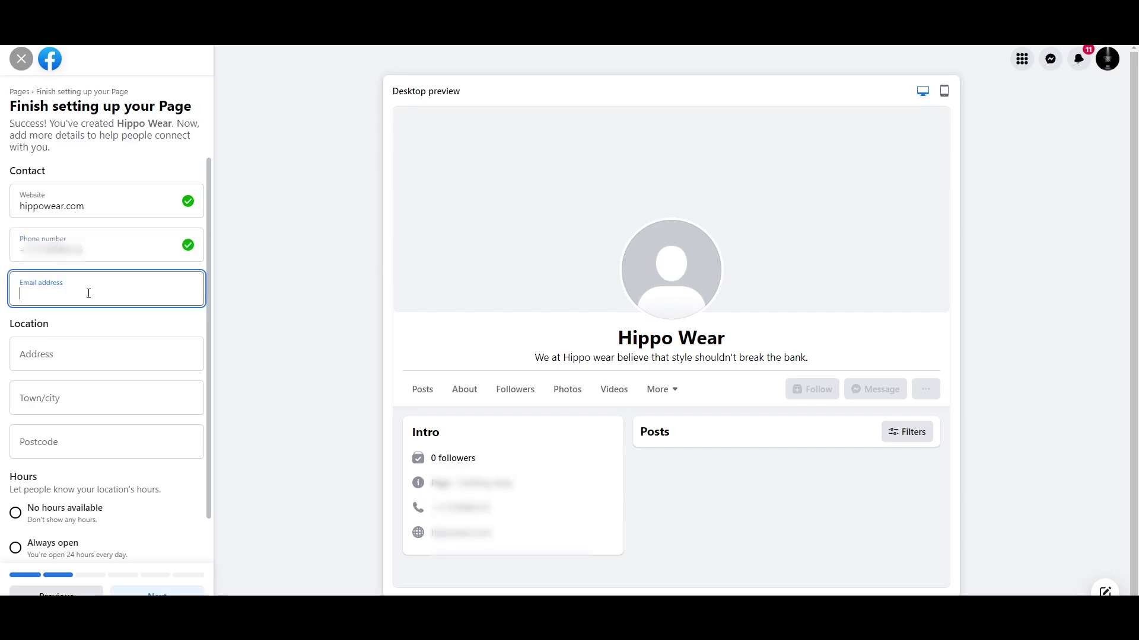
key("ctrl+v")
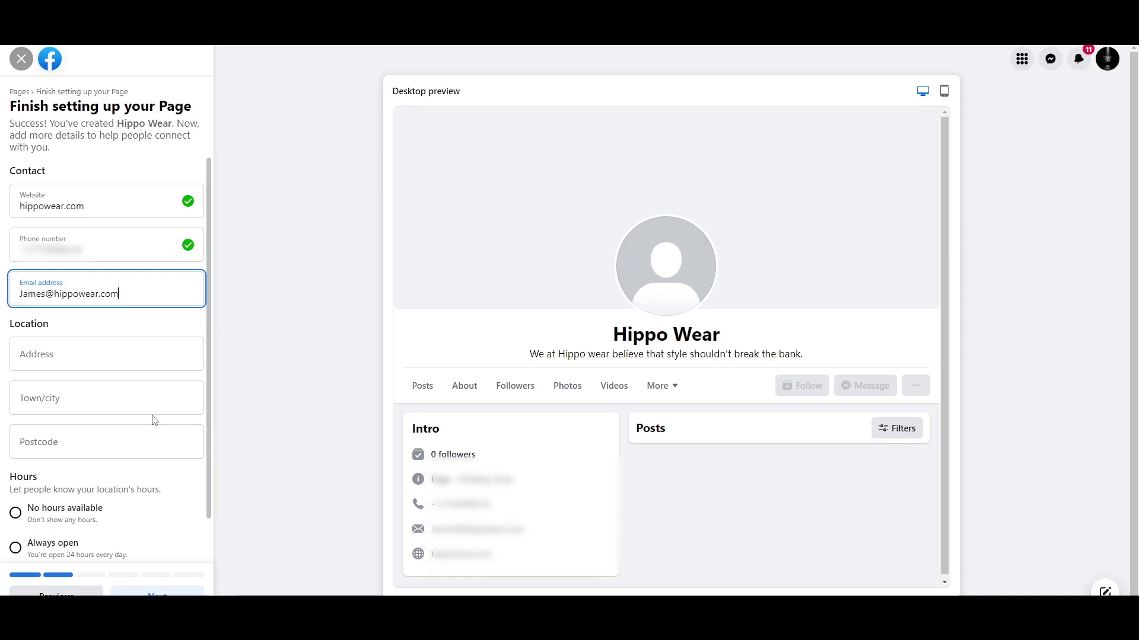
- Set the Page's hours to Always open and continue to the page customisation stage
scroll(118, 430, "down", 1)
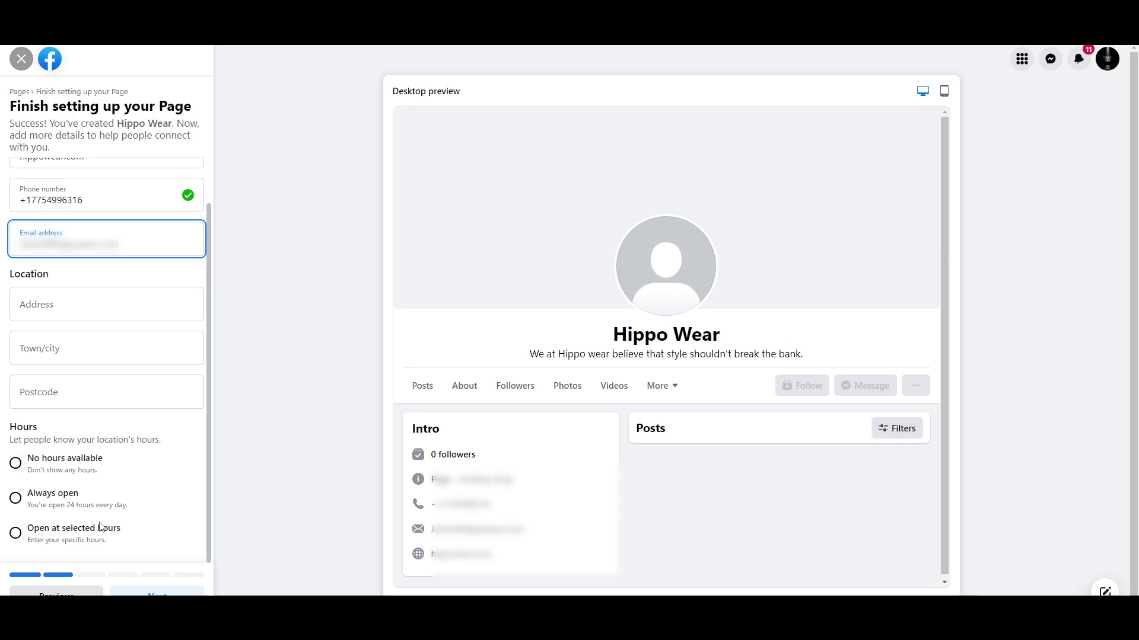
left_click(53, 494)
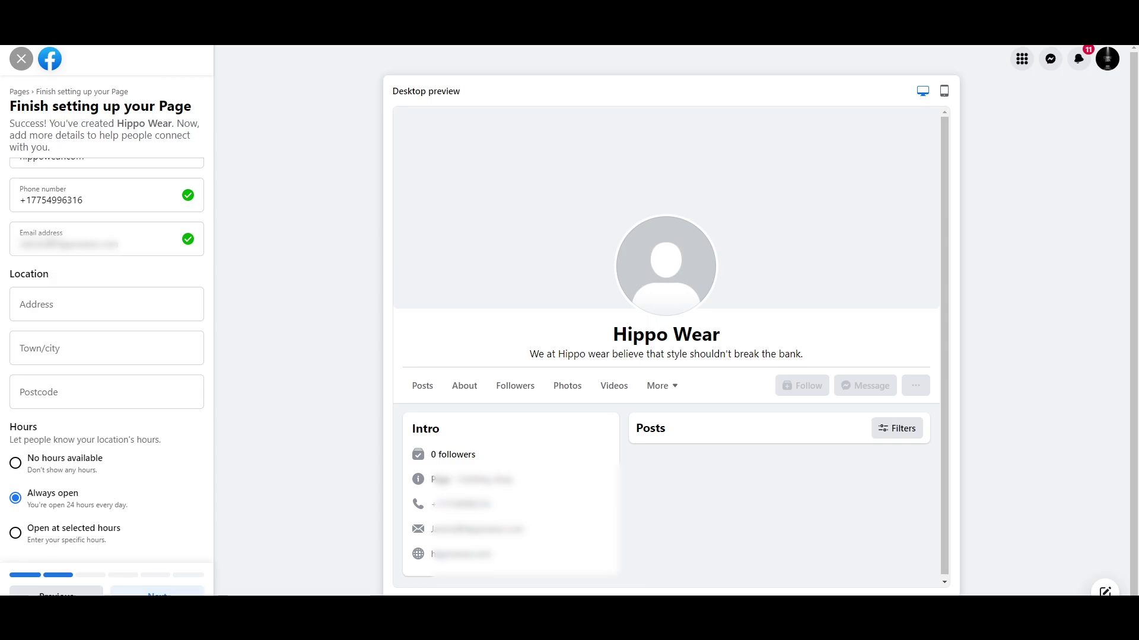
left_click(157, 593)
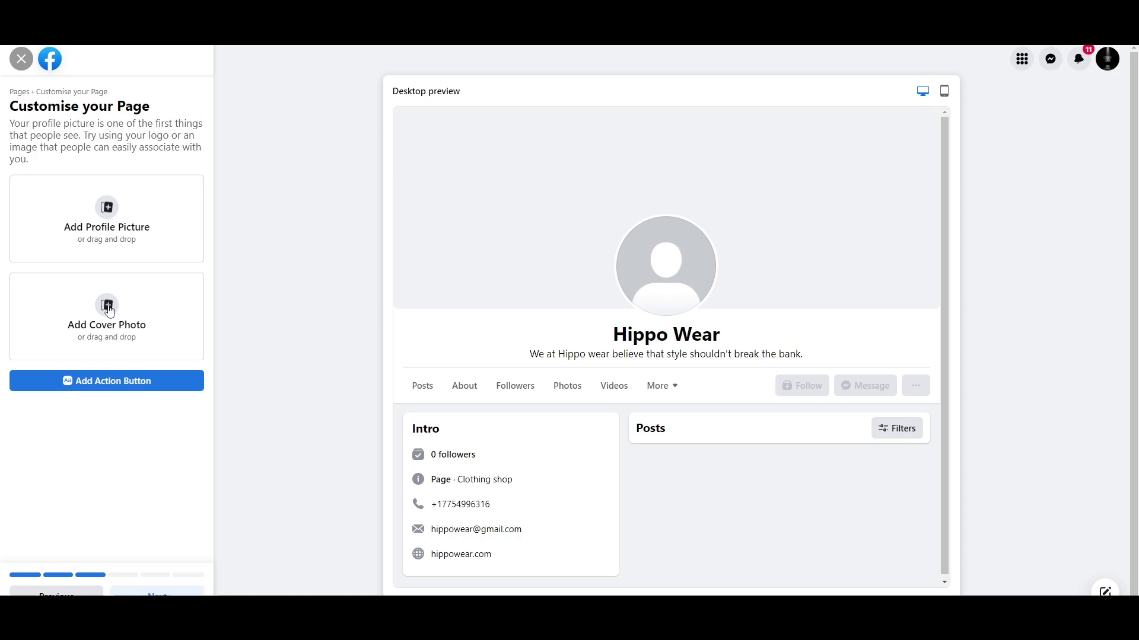
- Add the Hippo Wear logo as profile picture and the New Streetwear banner as cover photo, shifting the banner downward, and continue
left_click(107, 213)
double_click(221, 184)
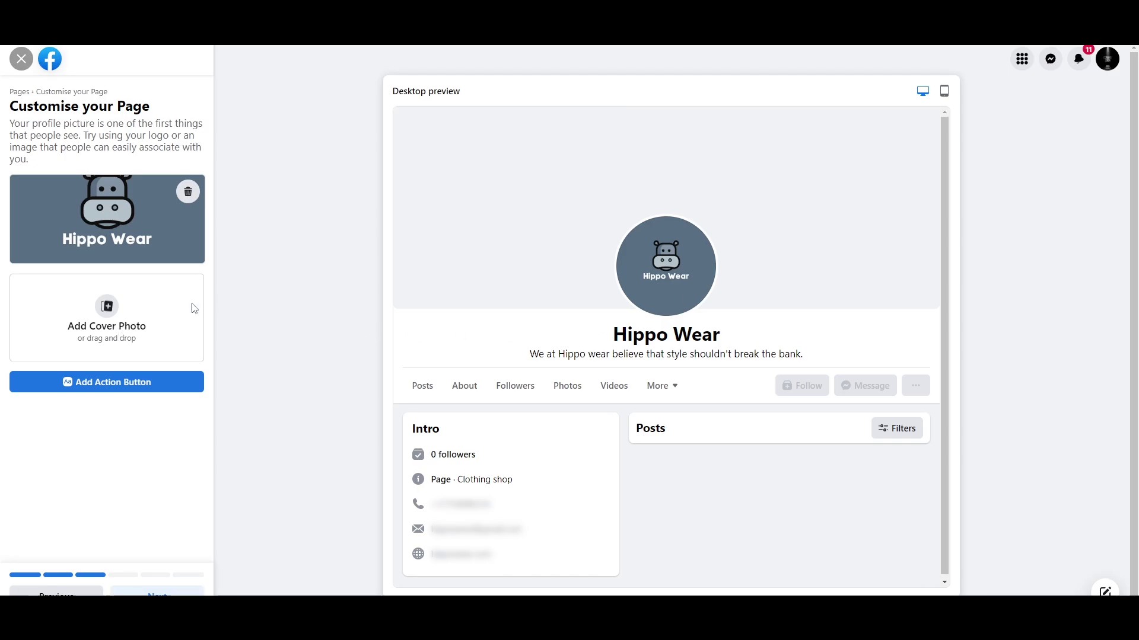
left_click(82, 321)
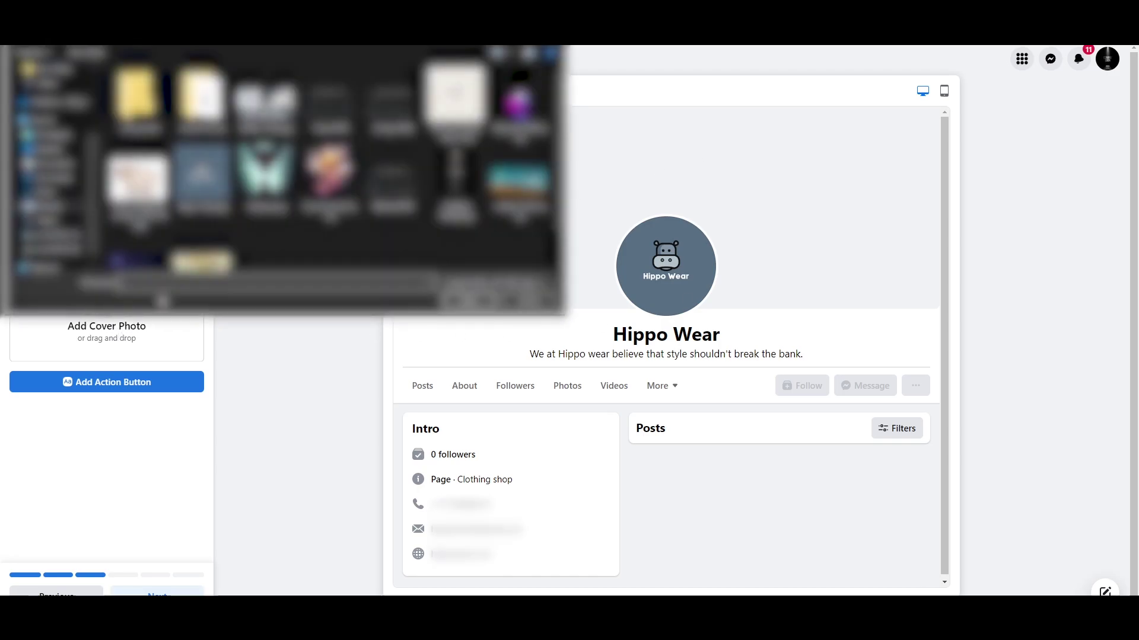
double_click(287, 255)
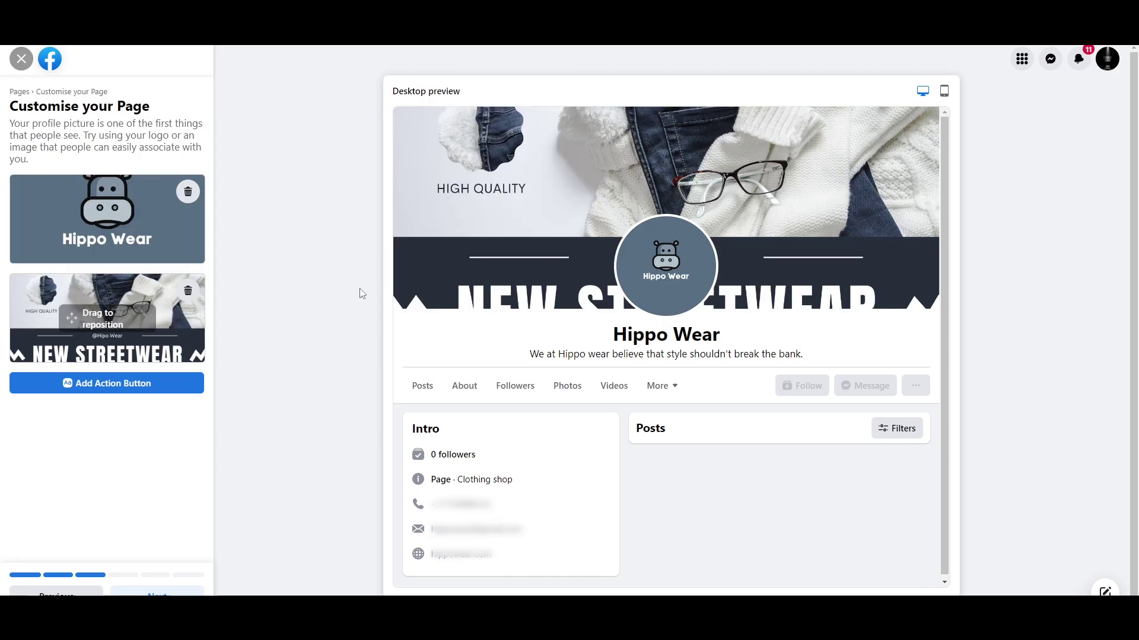
mouse_move(173, 314)
left_mouse_down()
mouse_move(173, 332)
mouse_move(175, 292)
mouse_move(177, 325)
mouse_move(182, 316)
left_mouse_up()
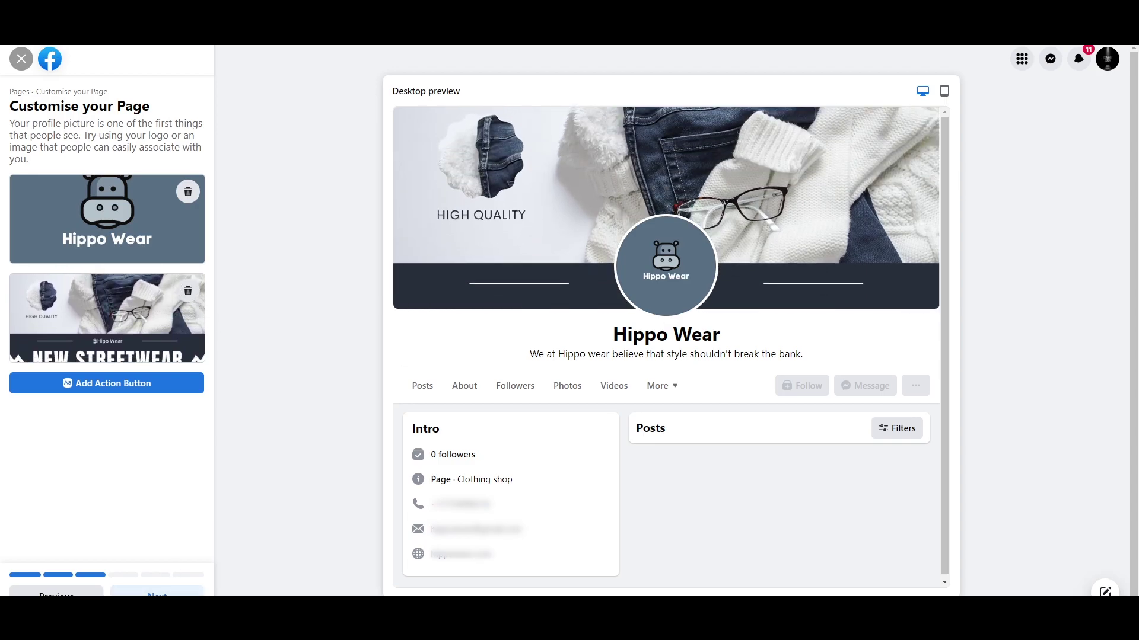
left_click(157, 593)
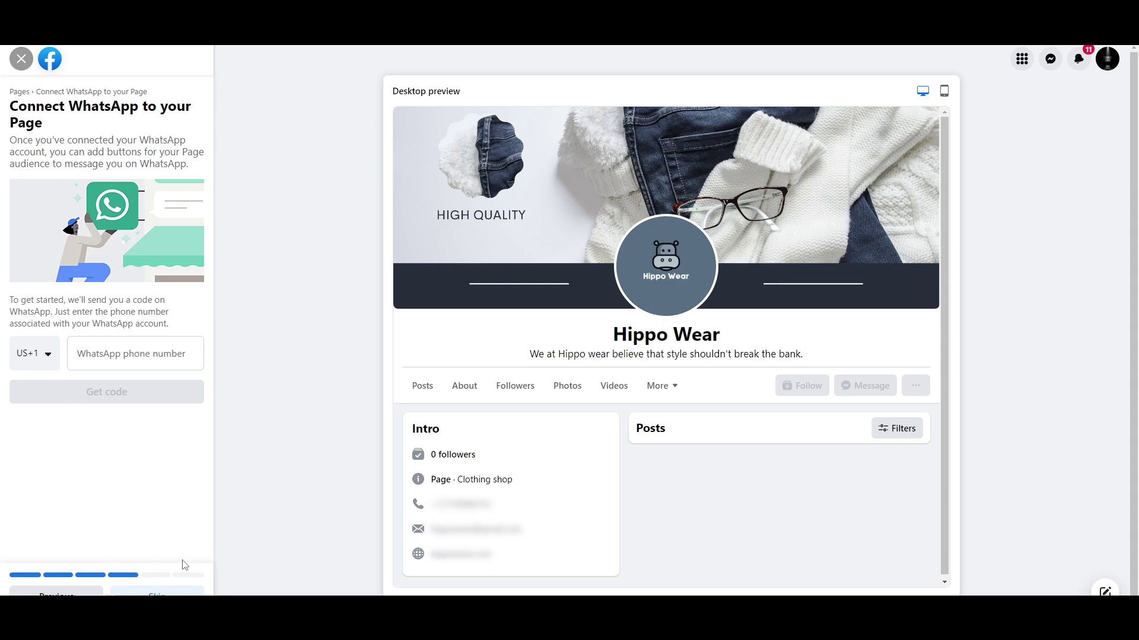
- Skip connecting WhatsApp, finish the Page setup with profile notifications left on, and decline the welcome tour
left_click(174, 593)
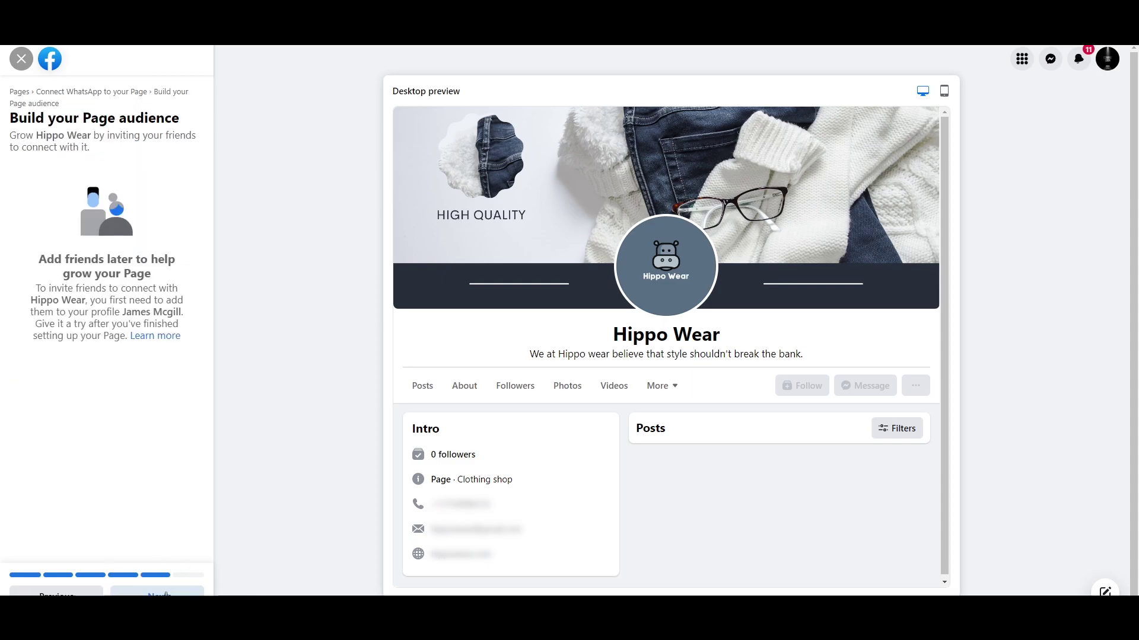
left_click(157, 593)
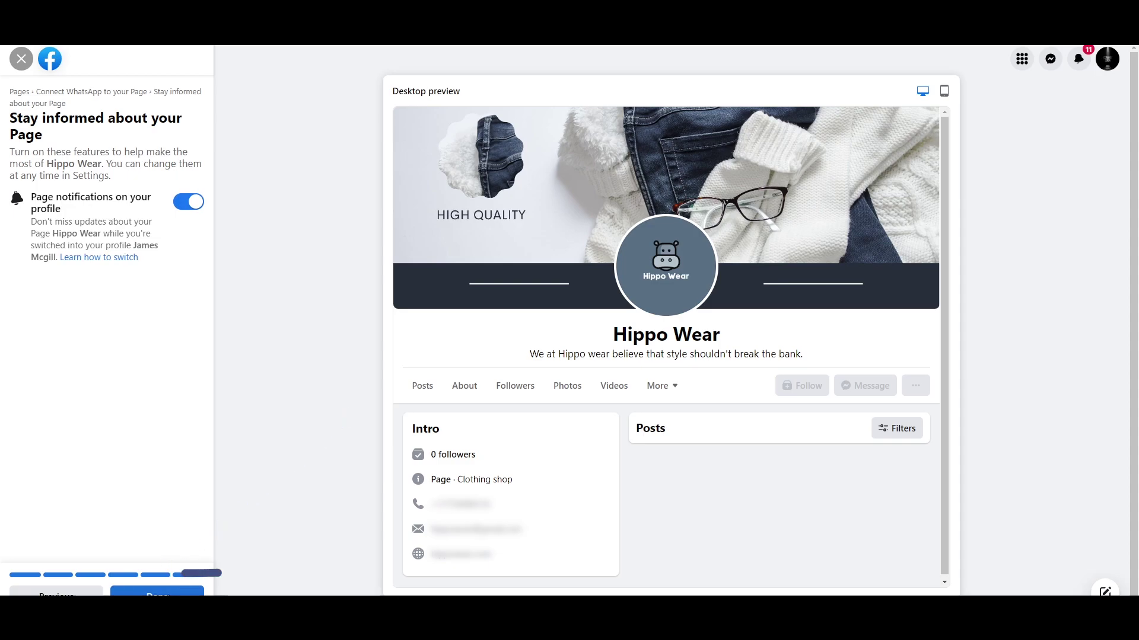
left_click(166, 593)
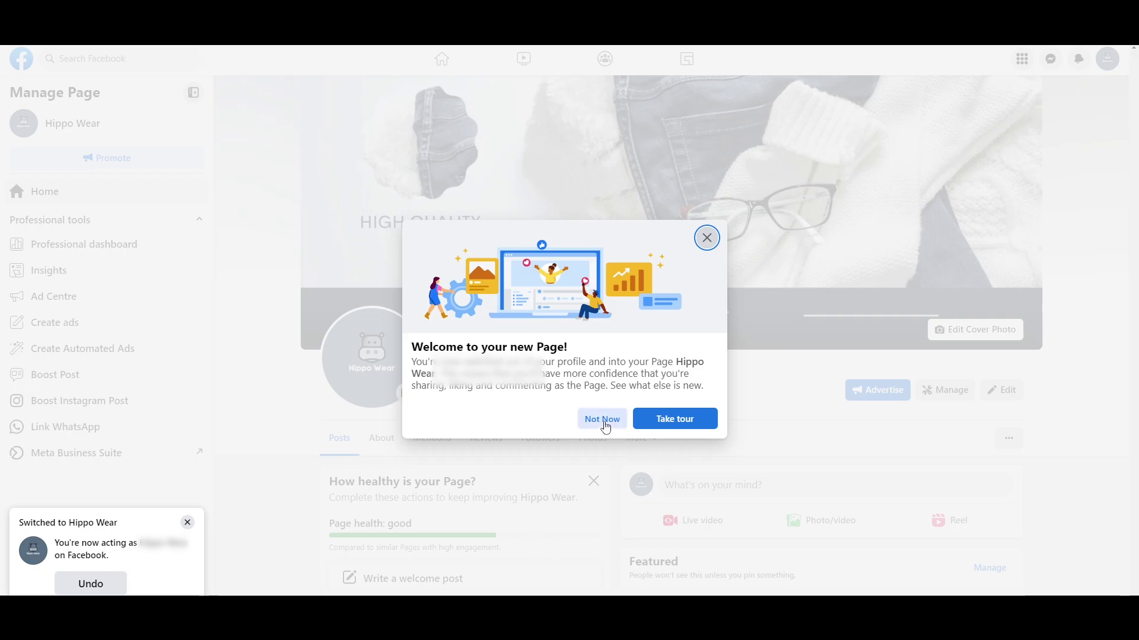
left_click(604, 421)
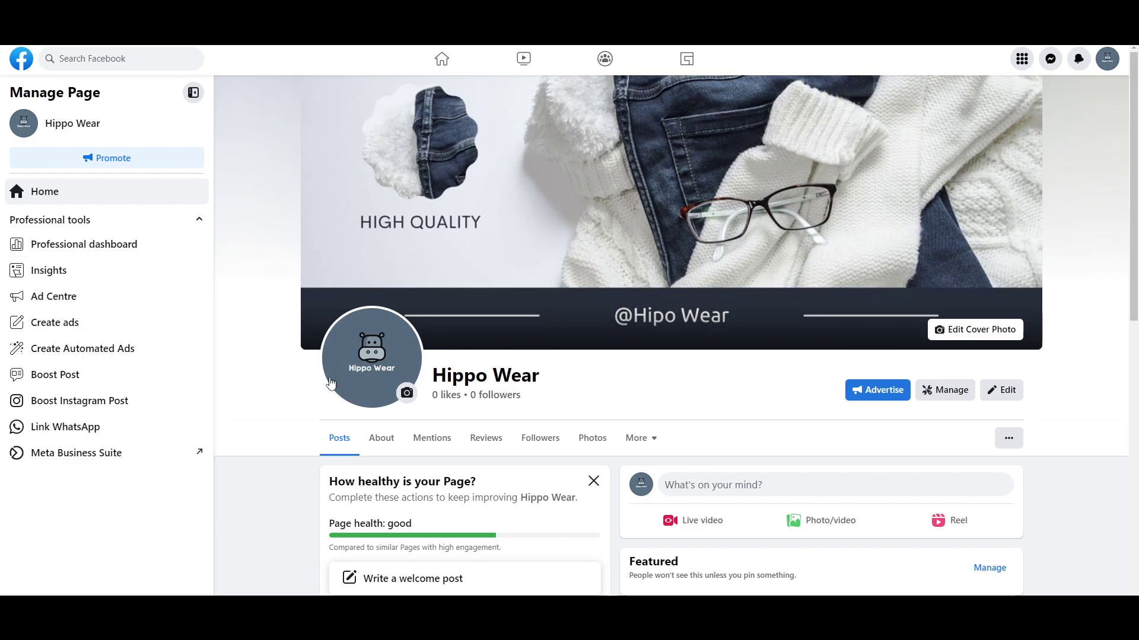
- Accept Public as default audience and publish a welcome post beginning "We at Hippo wear believe that style shouldn't break the bank."
scroll(304, 388, "down", 5)
scroll(303, 388, "down", 5)
scroll(304, 387, "up", 9)
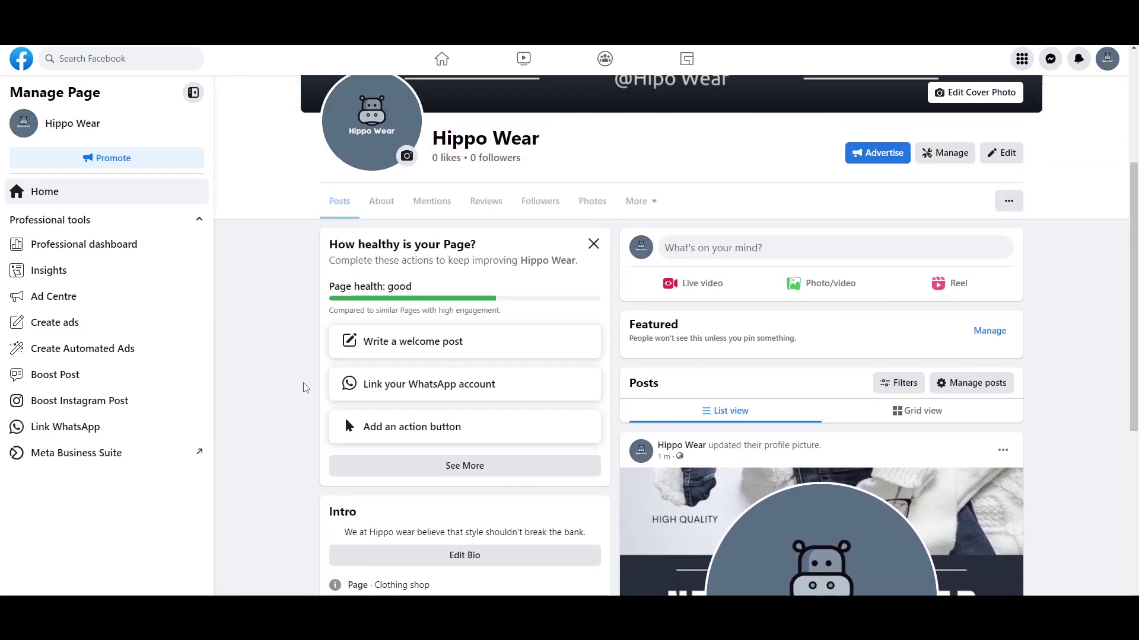
scroll(305, 387, "up", 1)
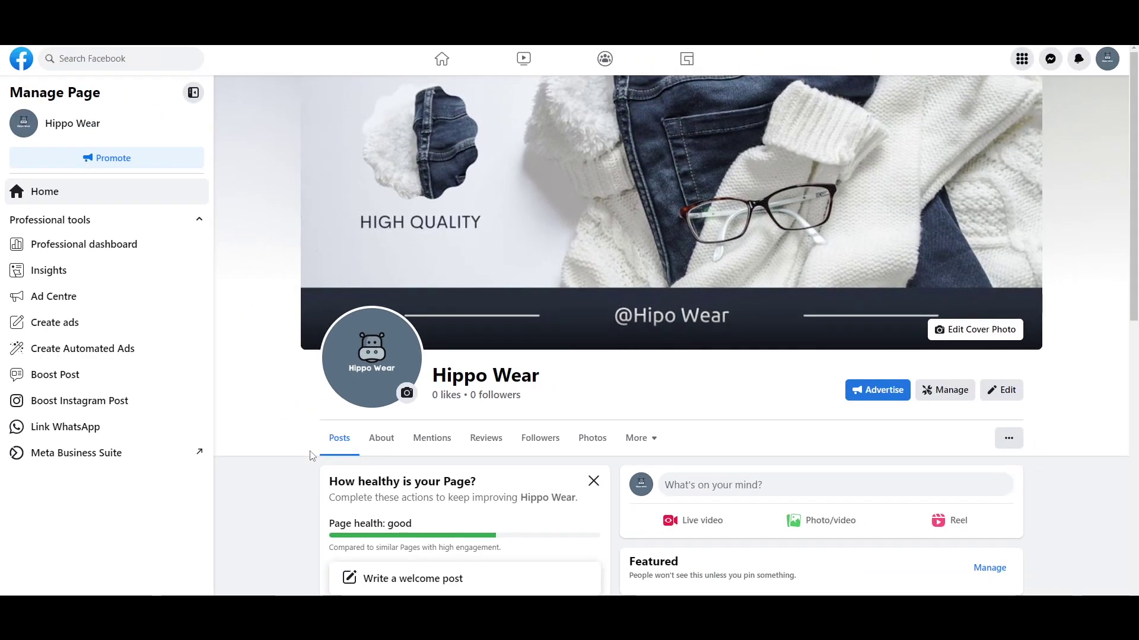
key("Tab")
scroll(261, 501, "down", 3)
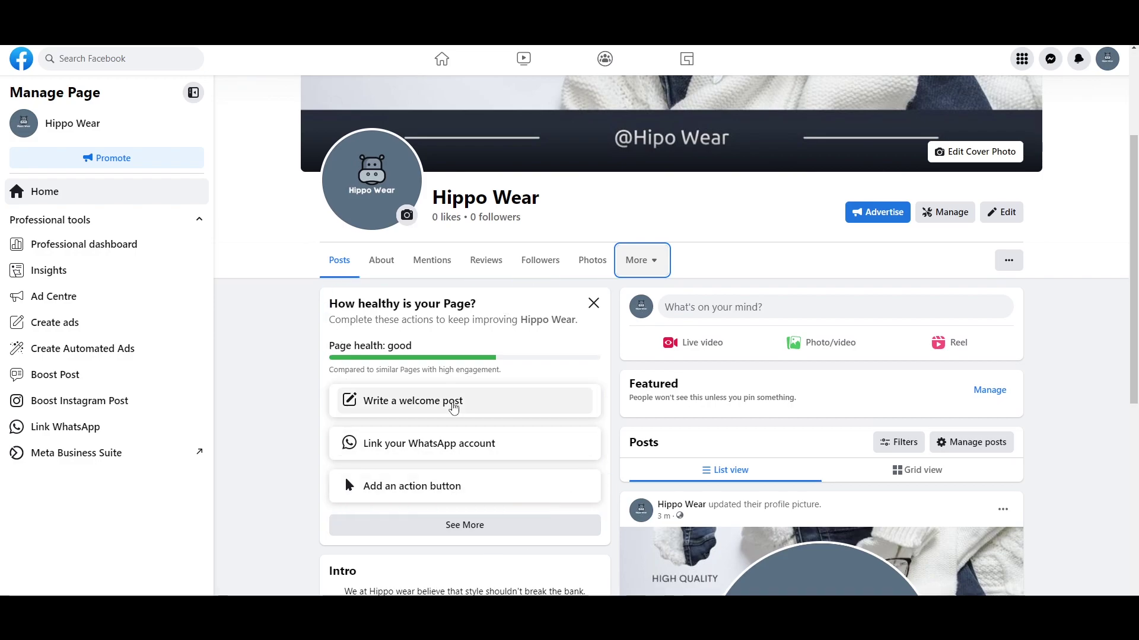
left_click(407, 415)
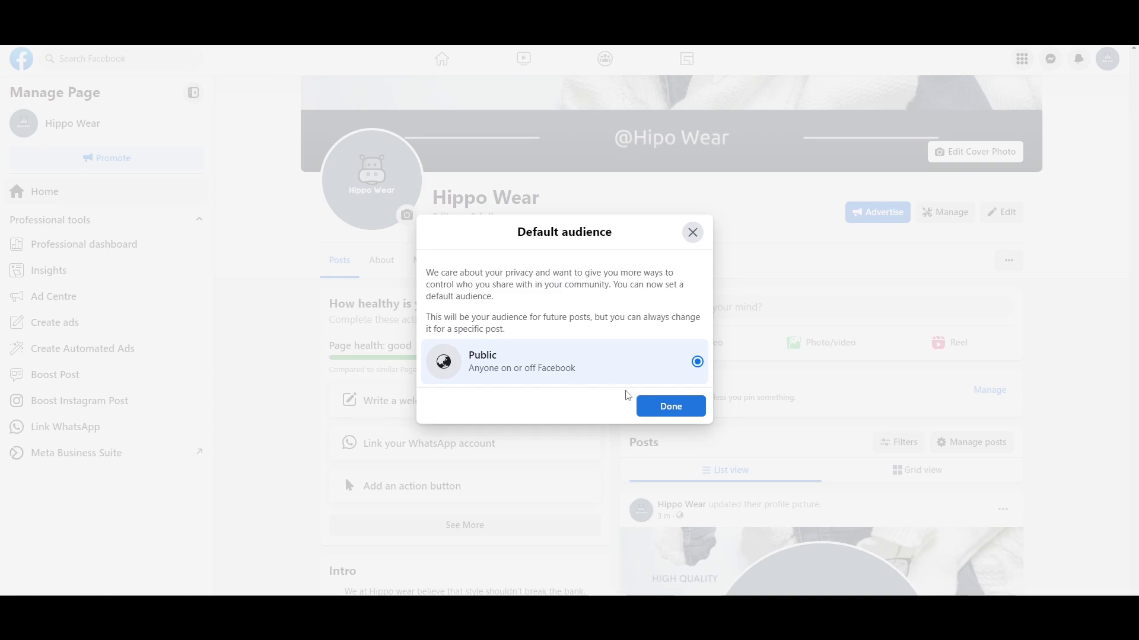
left_click(669, 409)
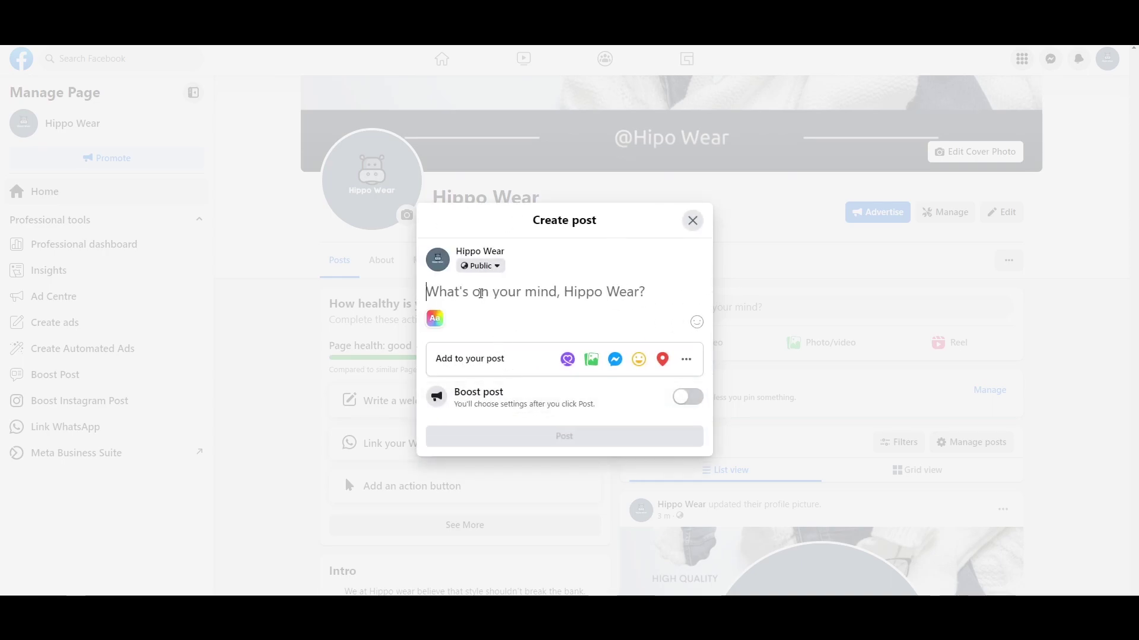
key("ctrl+v")
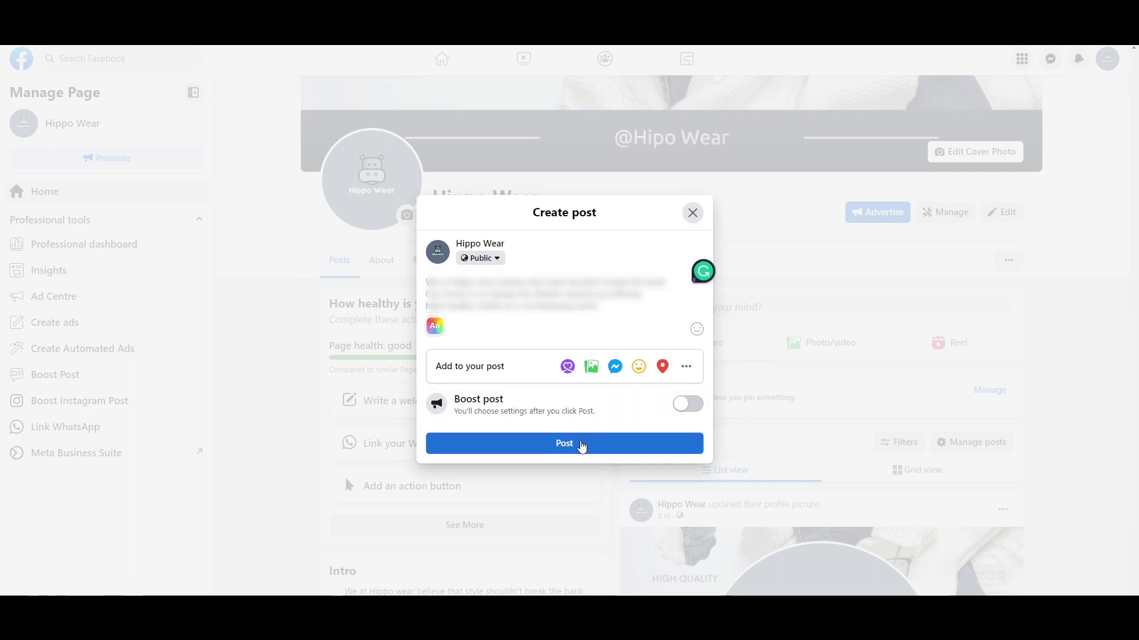
left_click(580, 451)
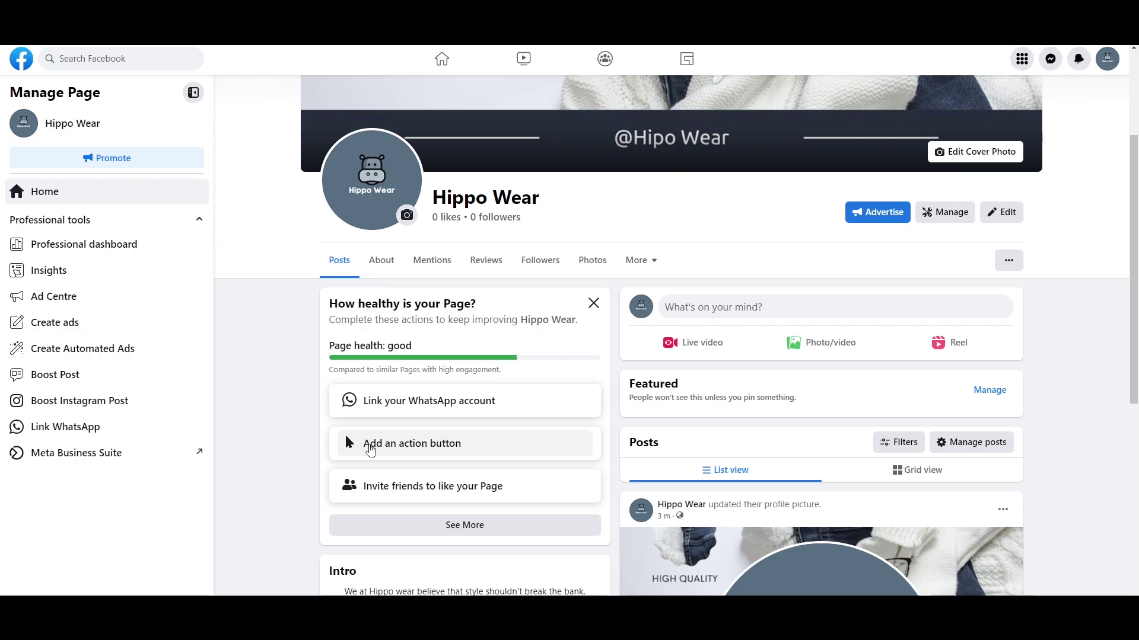
- Start customising the Page's action button and choose View shop as its option
left_click(372, 450)
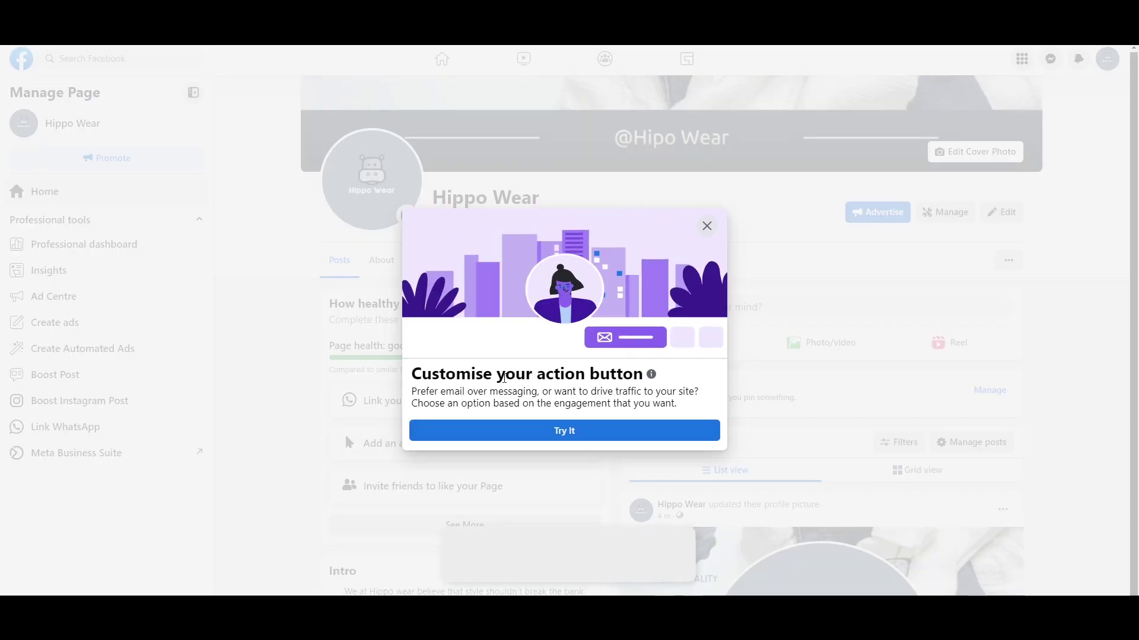
left_click(568, 435)
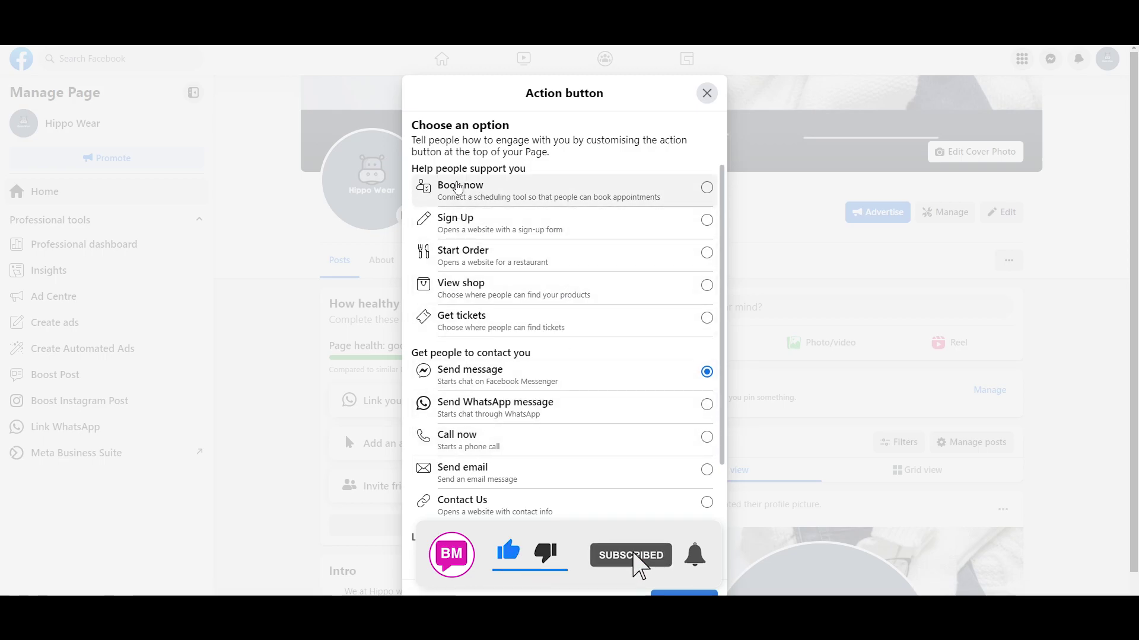
scroll(501, 437, "down", 3)
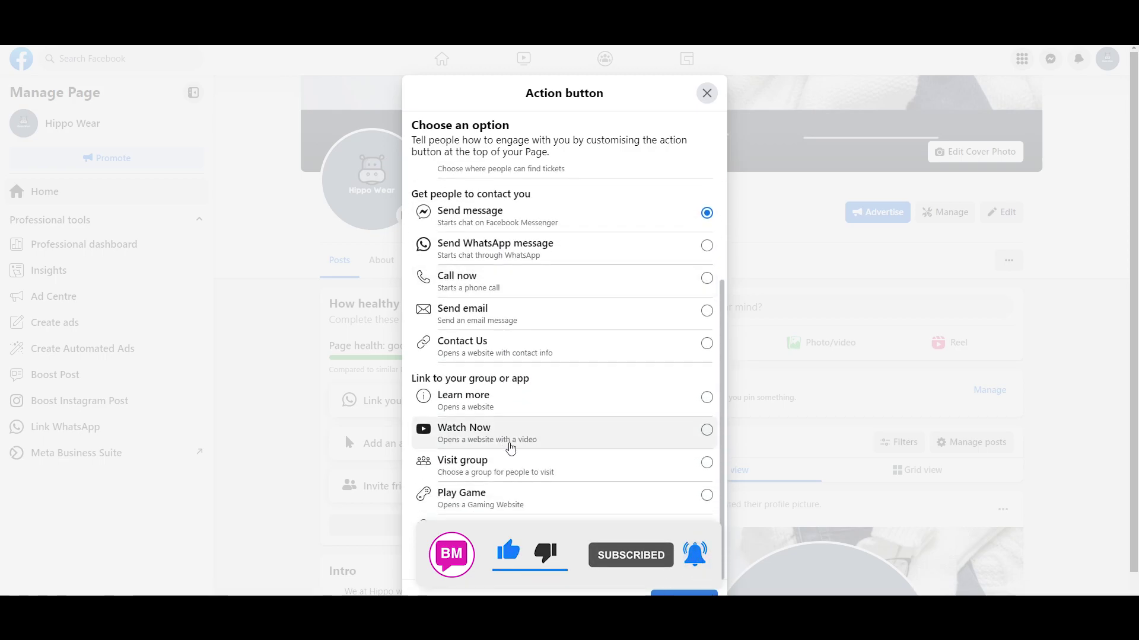
scroll(508, 445, "up", 3)
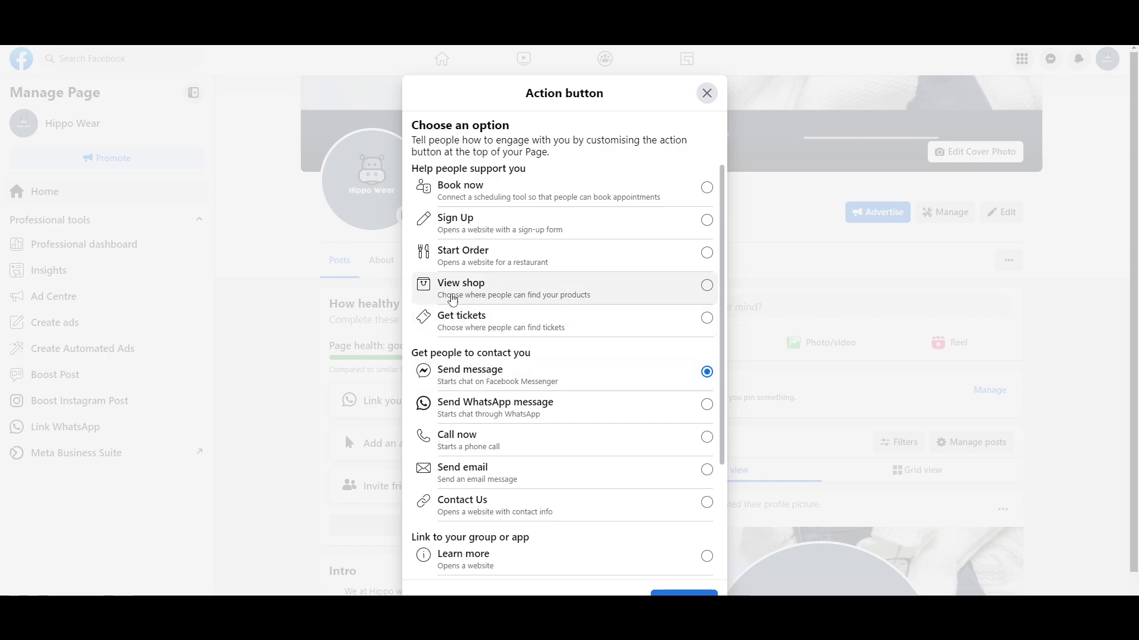
left_click(474, 298)
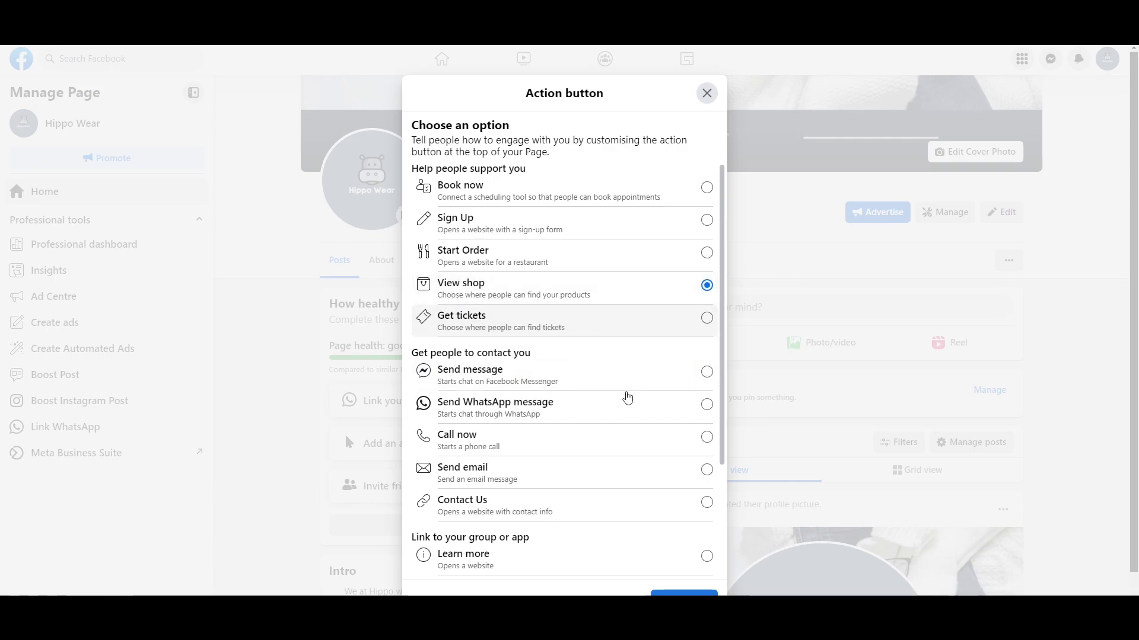
left_click(684, 593)
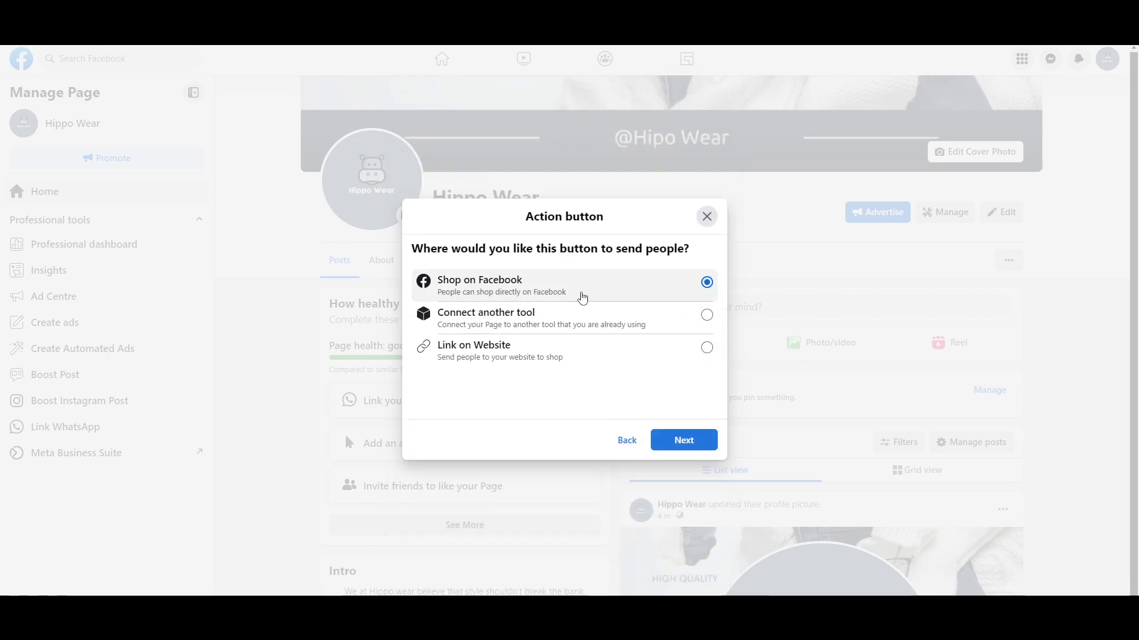
- Make the View shop button send people to a website, entering the shop's website link, and save it
left_click(580, 365)
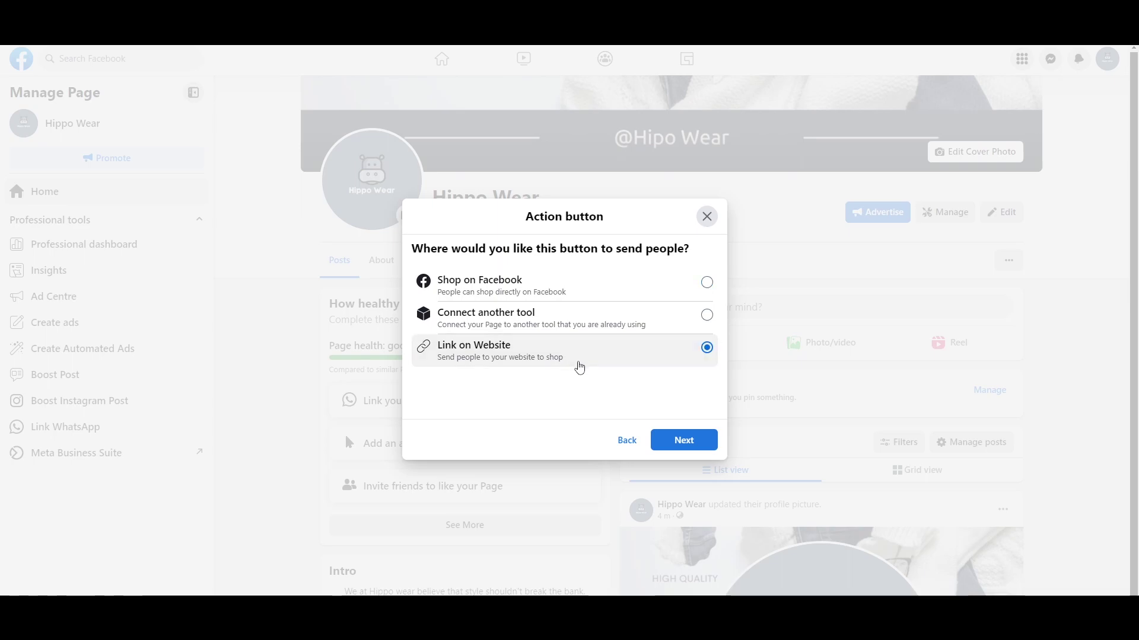
left_click(681, 449)
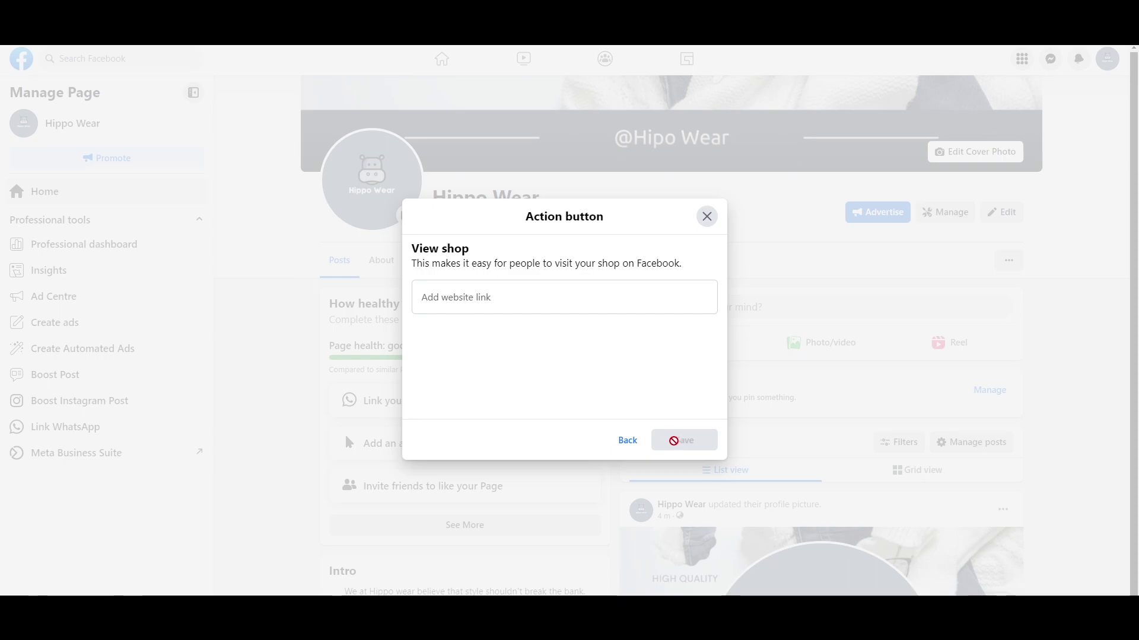
left_click(479, 306)
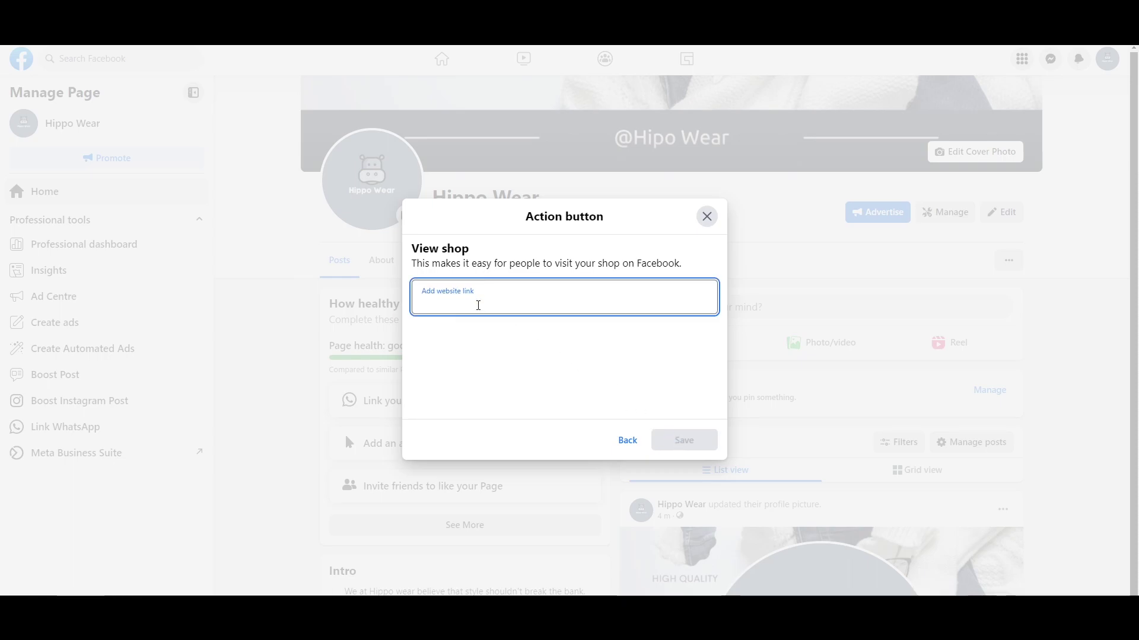
key("ctrl+v")
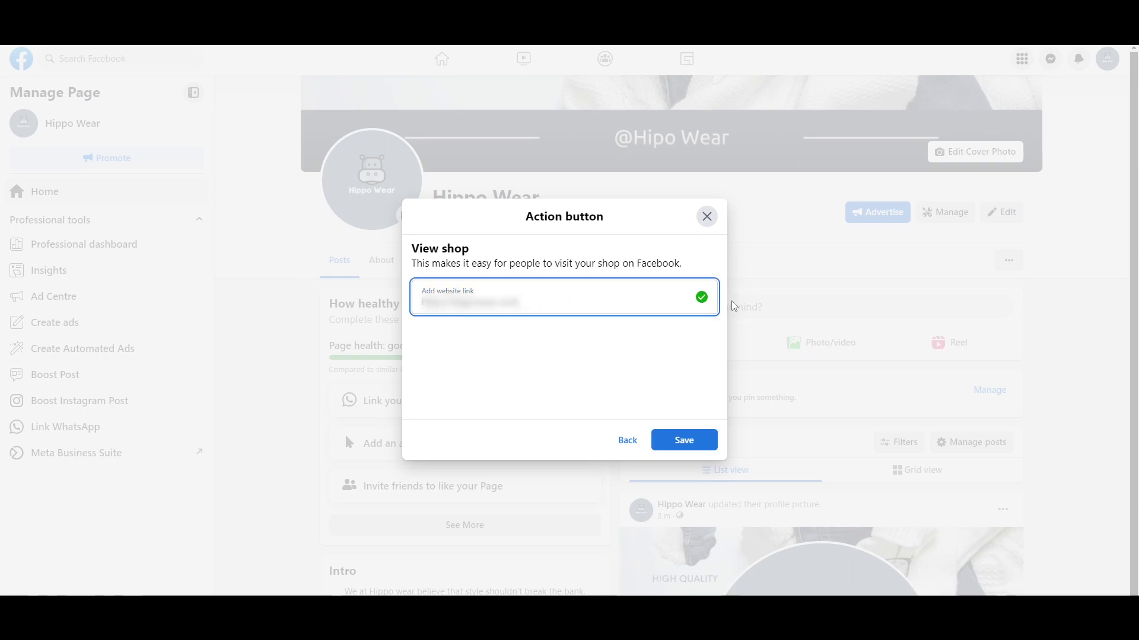
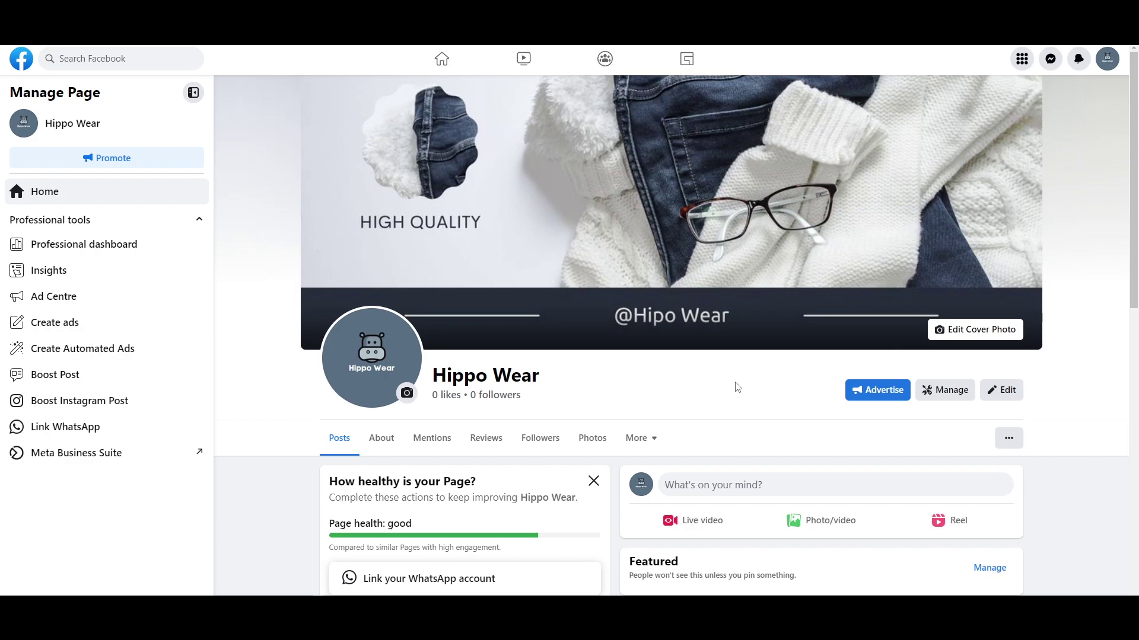
- Preview the Page as visitors see it, dismiss the mentions tip, and review the intro, contact details, photos and posts
scroll(737, 387, "down", 3)
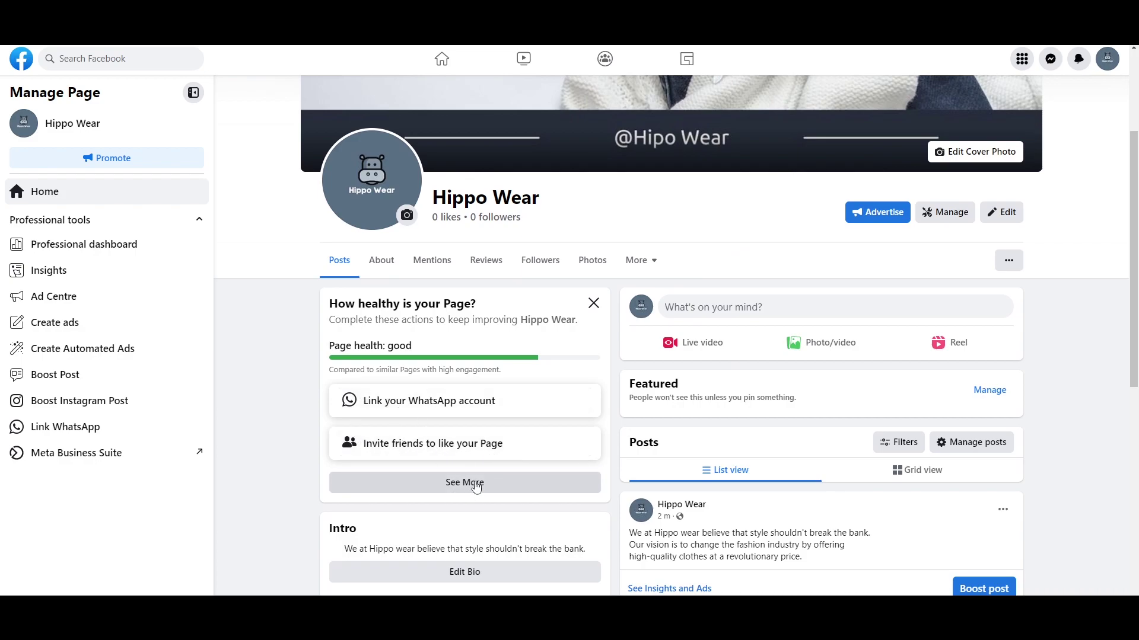
scroll(704, 328, "up", 1)
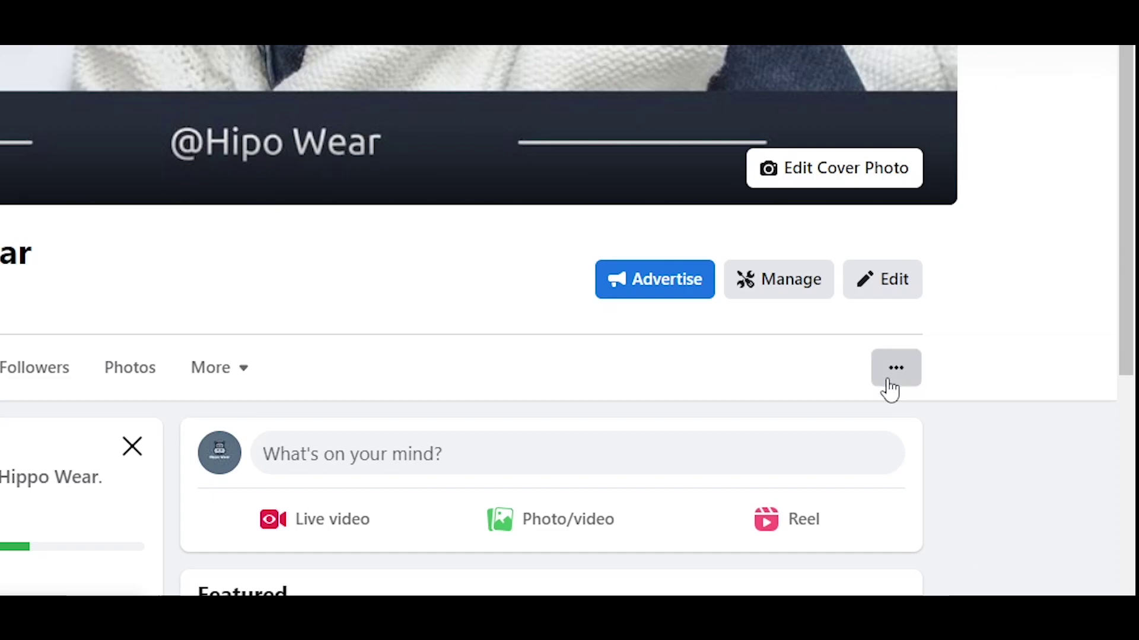
left_click(1012, 349)
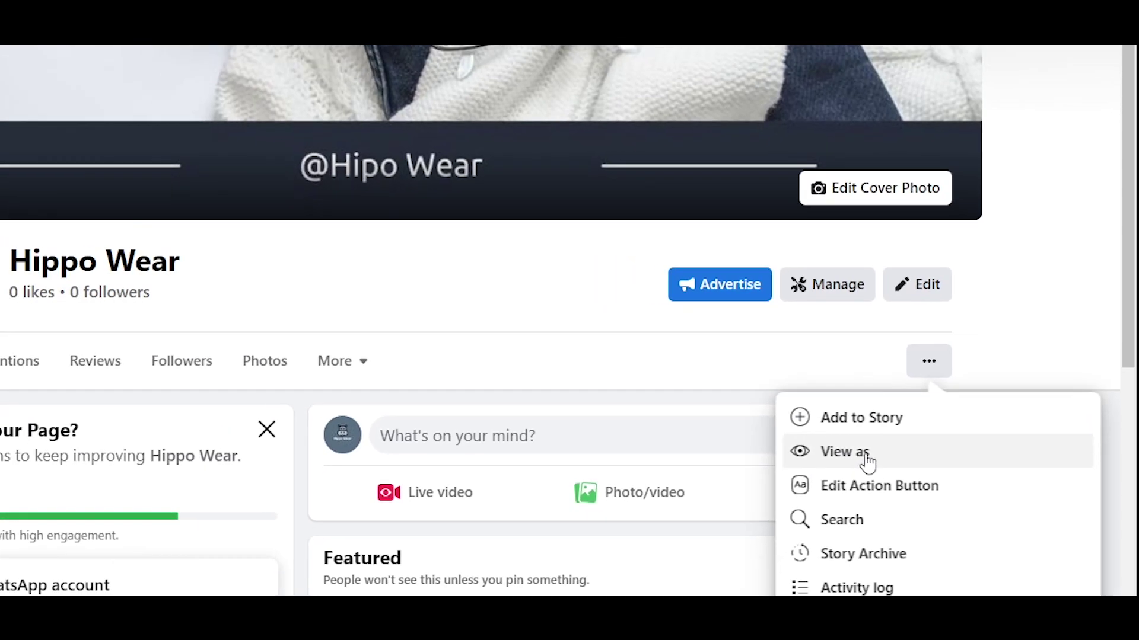
left_click(825, 485)
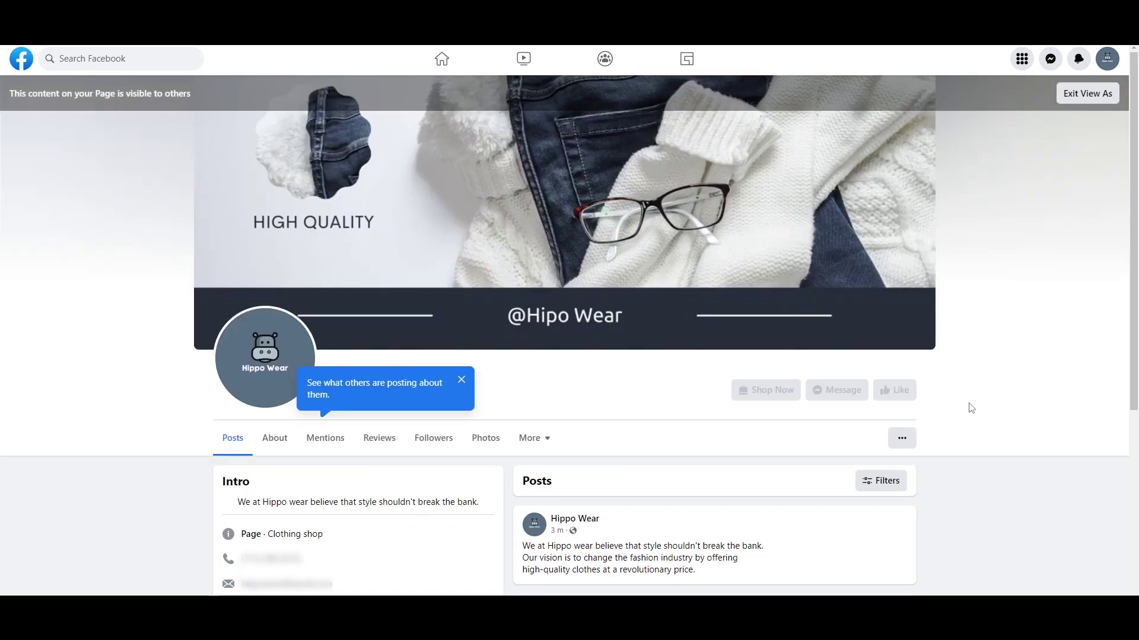
left_click(461, 380)
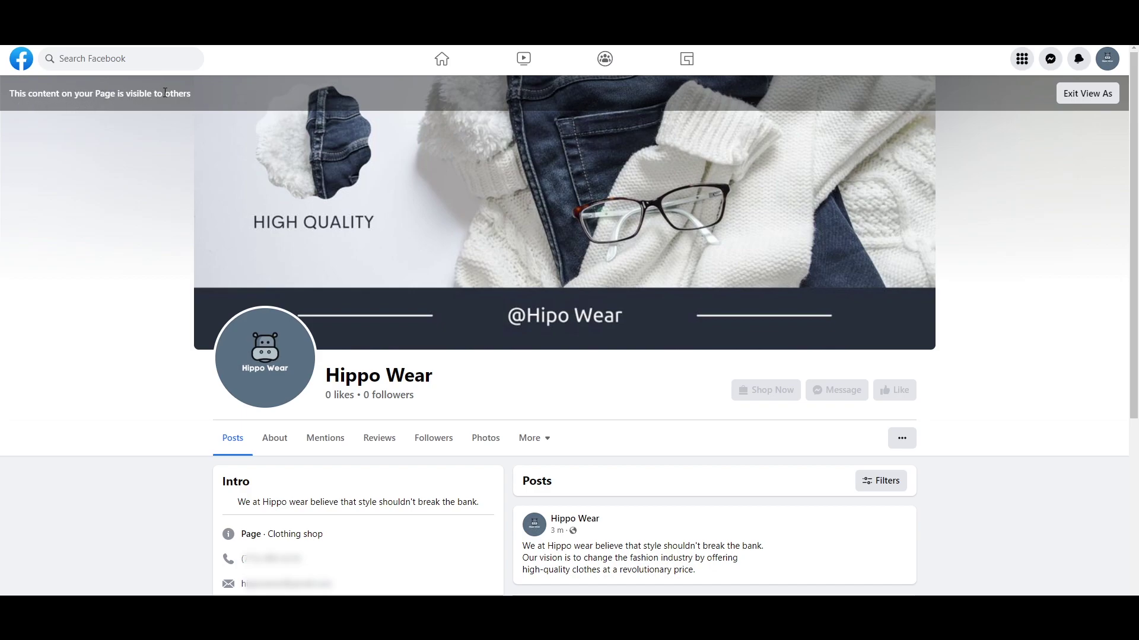
scroll(165, 275, "down", 5)
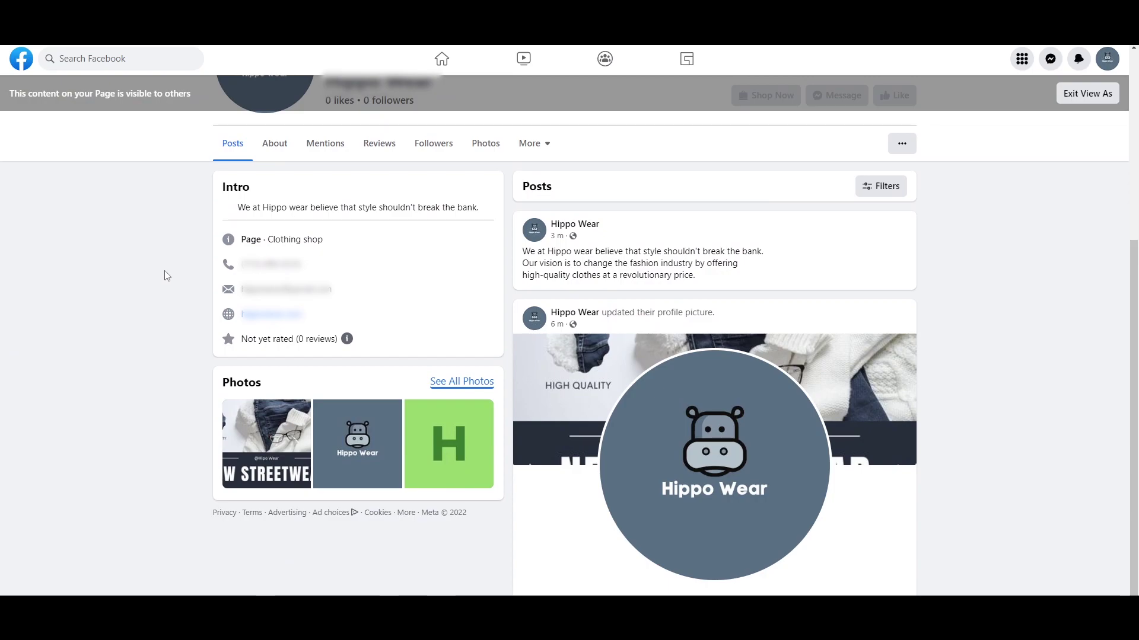
scroll(165, 275, "up", 4)
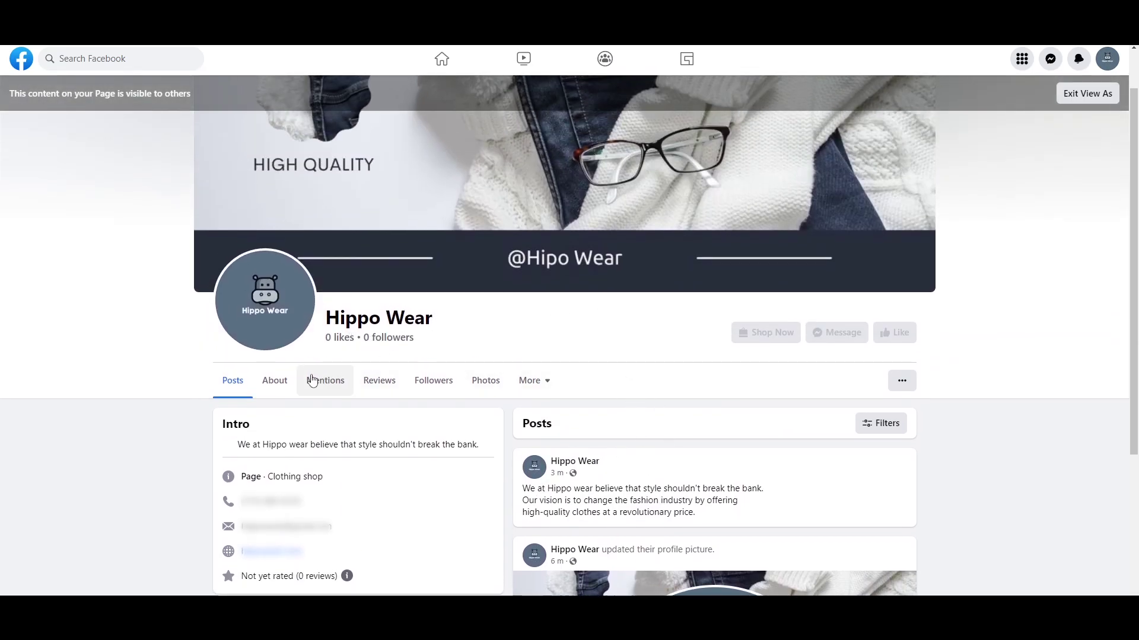
scroll(310, 376, "down", 1)
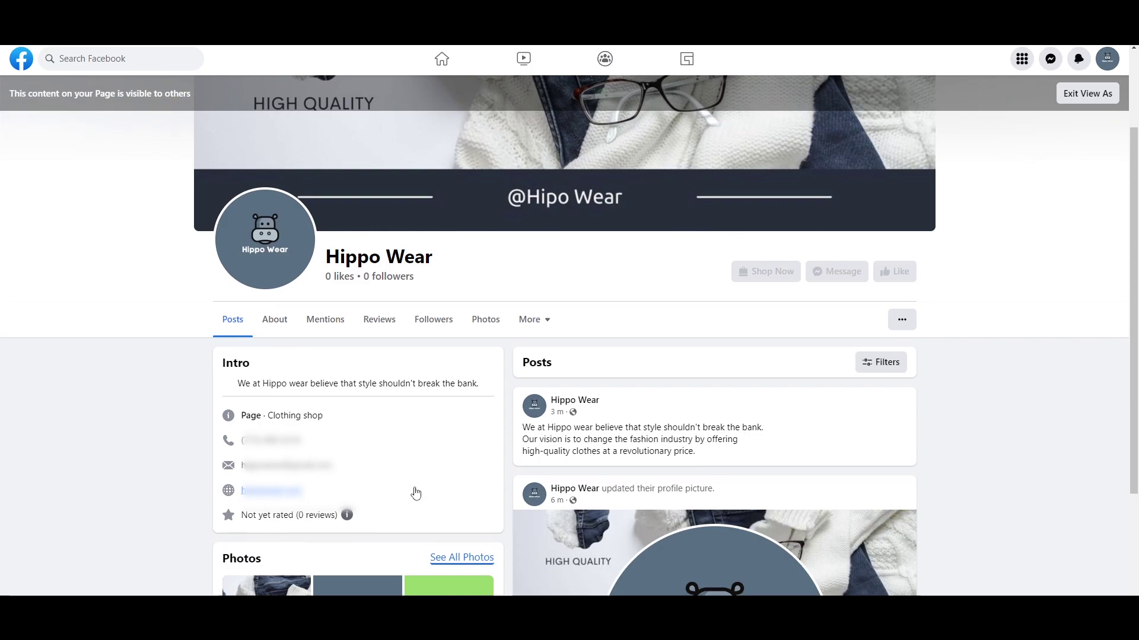
scroll(416, 492, "up", 2)
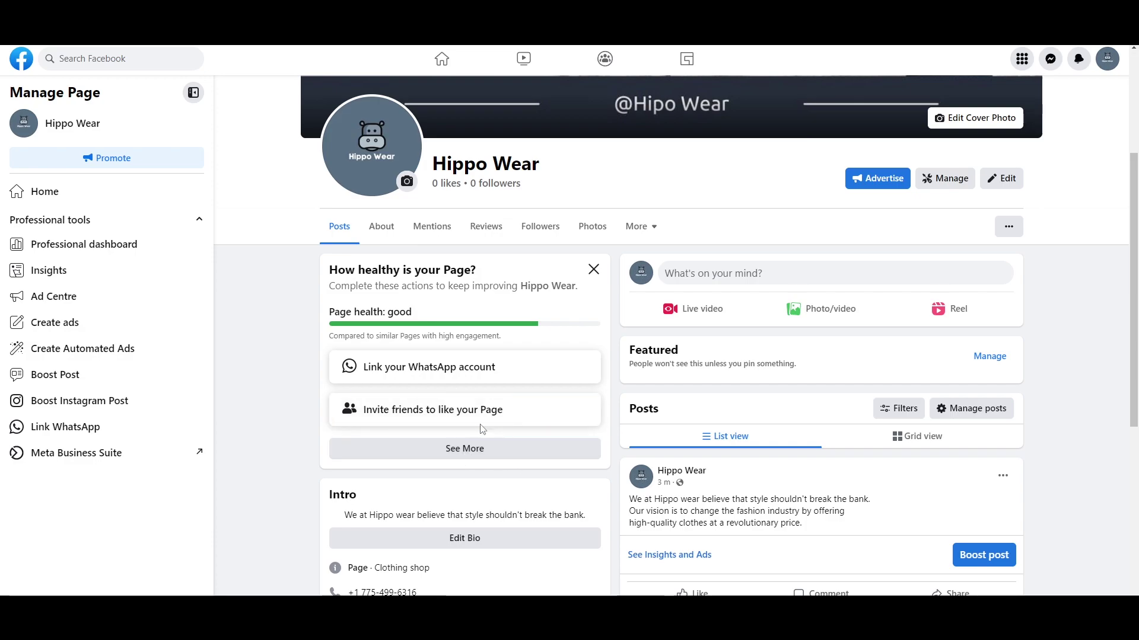
- Review the managed Page's health suggestions, intro, photos and posts, and open its About information
scroll(483, 429, "up", 3)
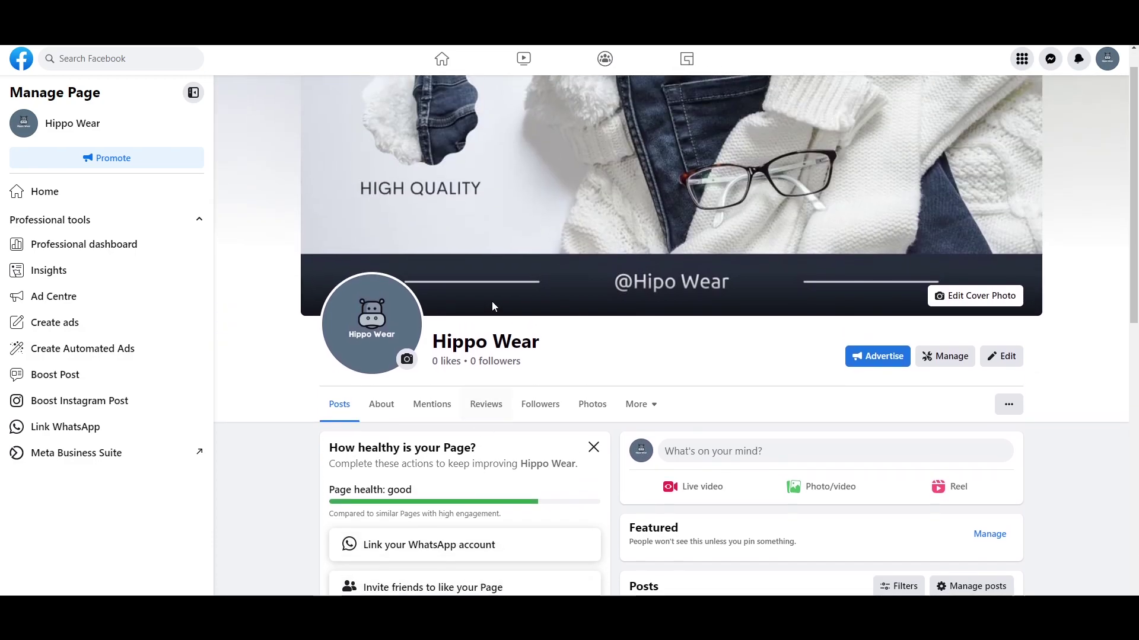
scroll(695, 379, "up", 1)
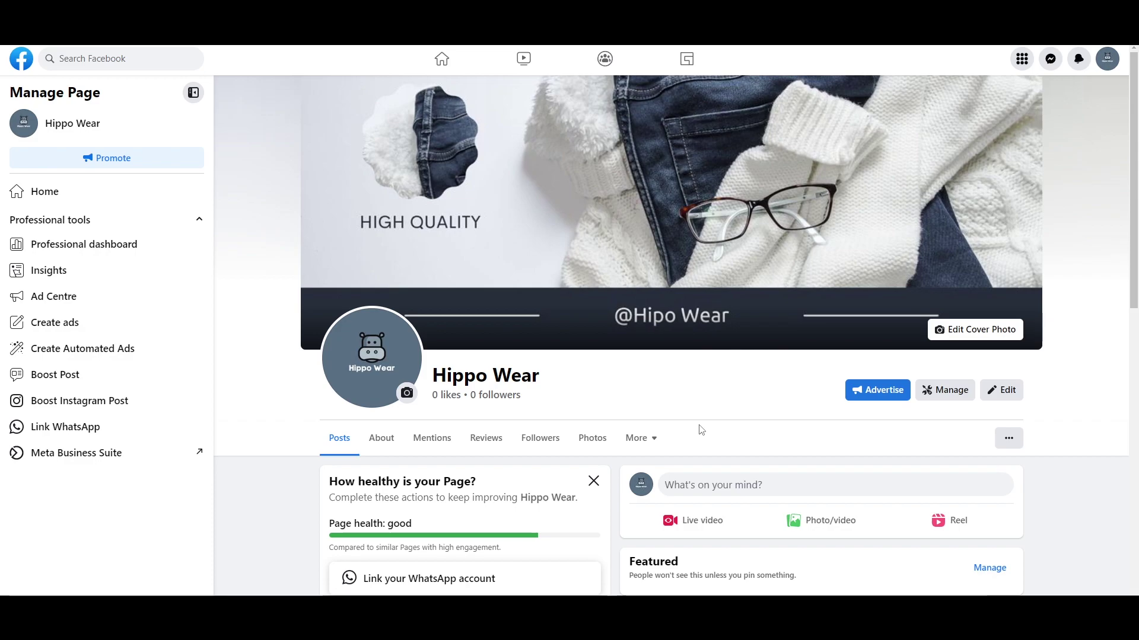
scroll(596, 414, "down", 1)
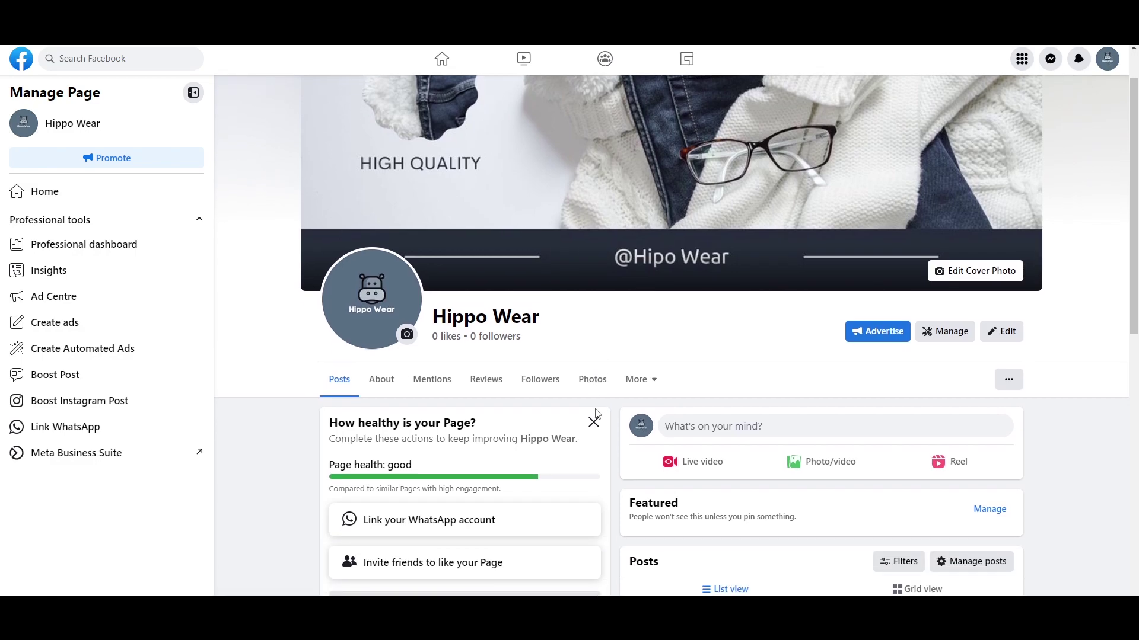
scroll(611, 424, "down", 2)
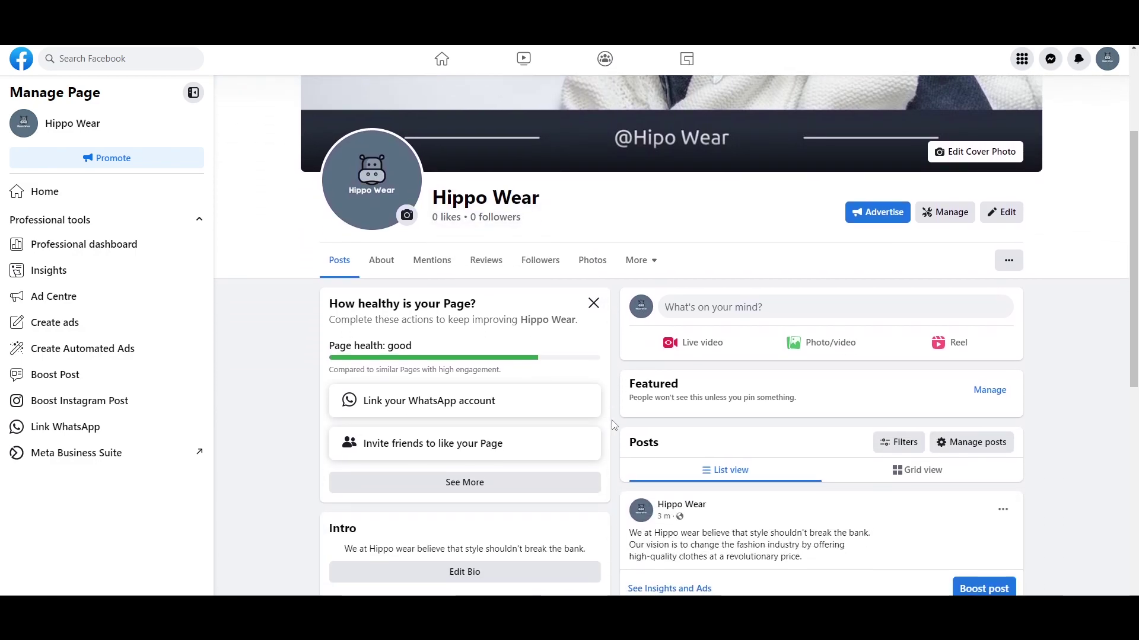
scroll(614, 425, "up", 3)
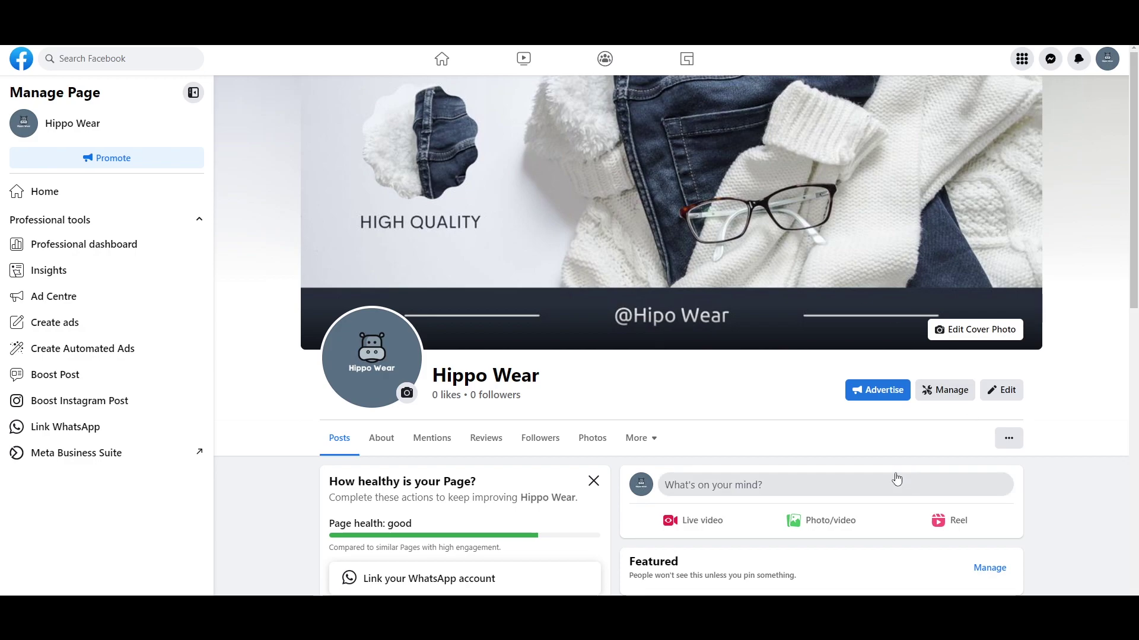
scroll(830, 480, "down", 8)
scroll(641, 513, "down", 2)
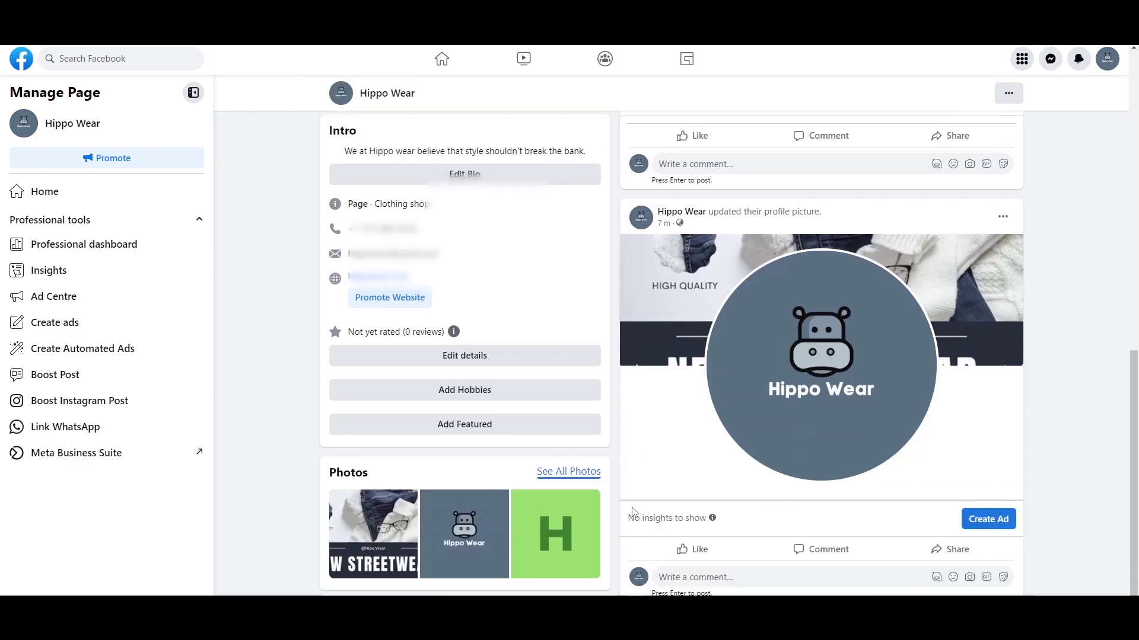
scroll(622, 514, "up", 10)
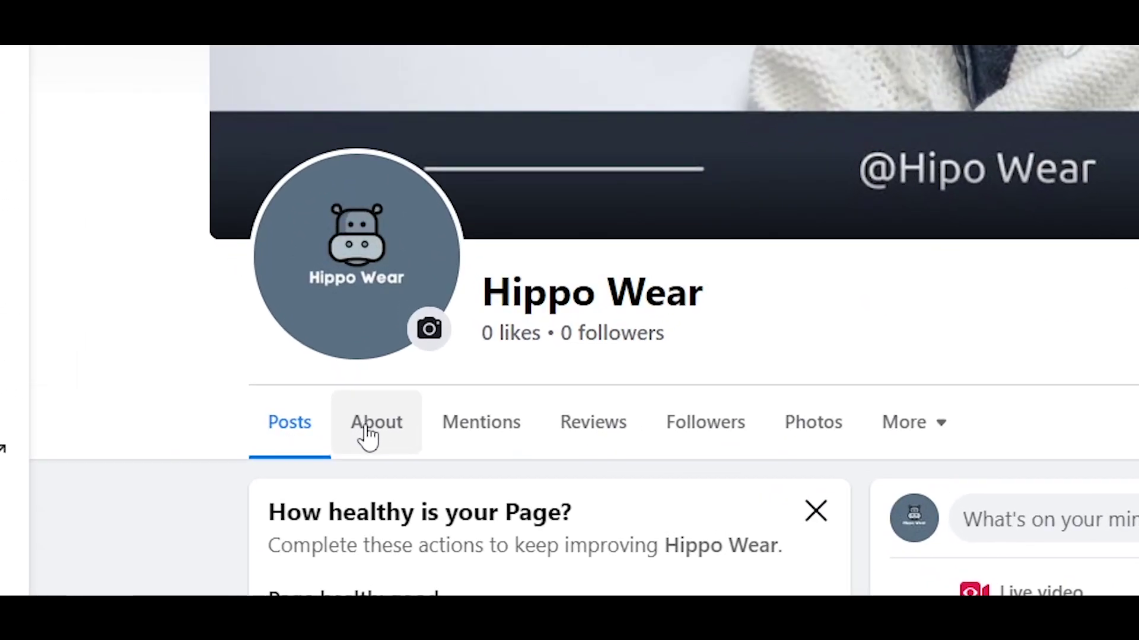
left_click(384, 441)
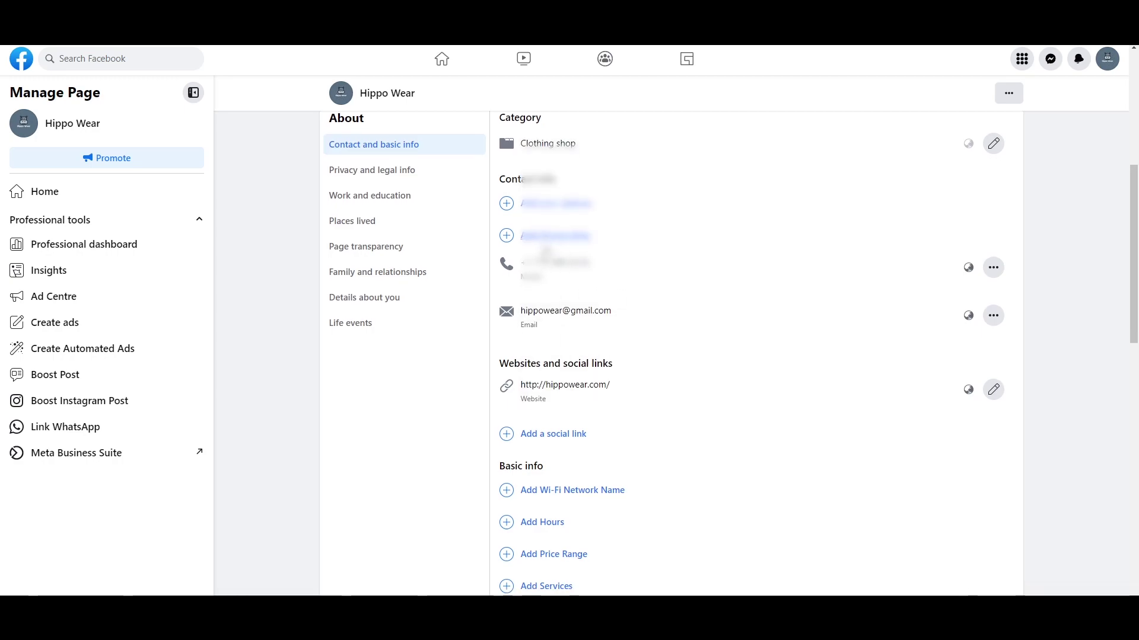
- Review the Page's contact and basic info and open the price range options
scroll(580, 306, "down", 3)
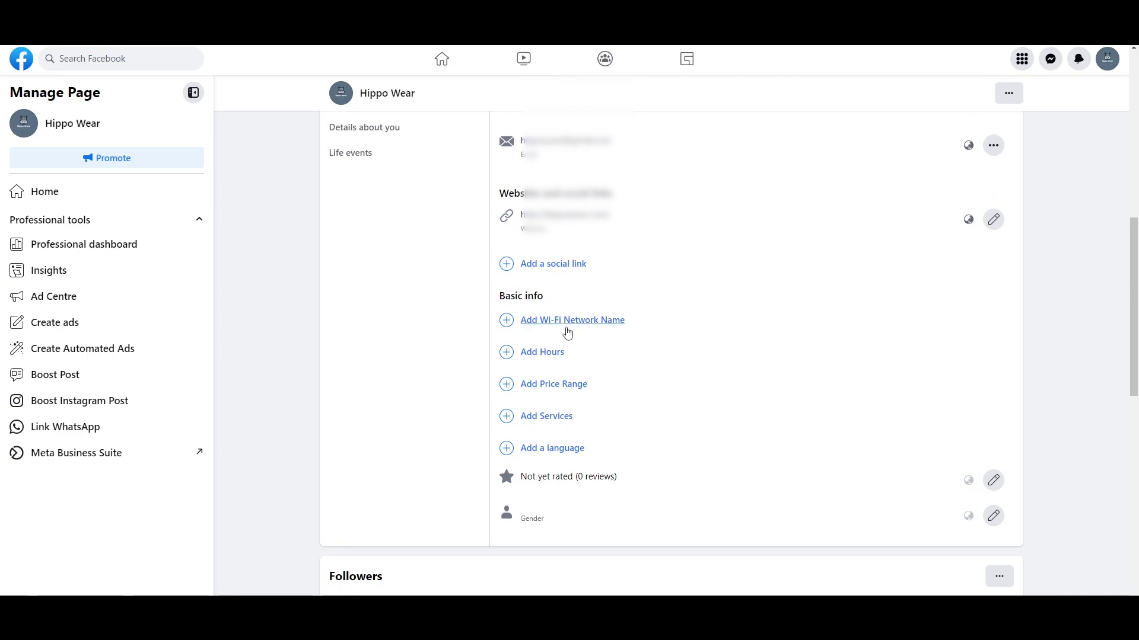
left_click(536, 392)
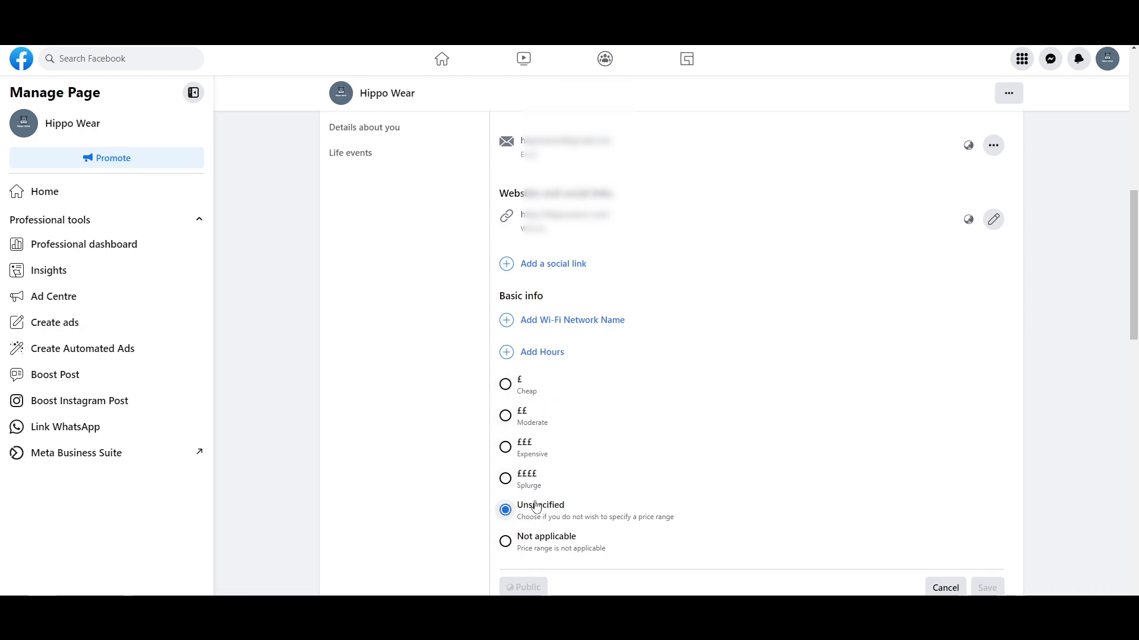
scroll(564, 481, "down", 3)
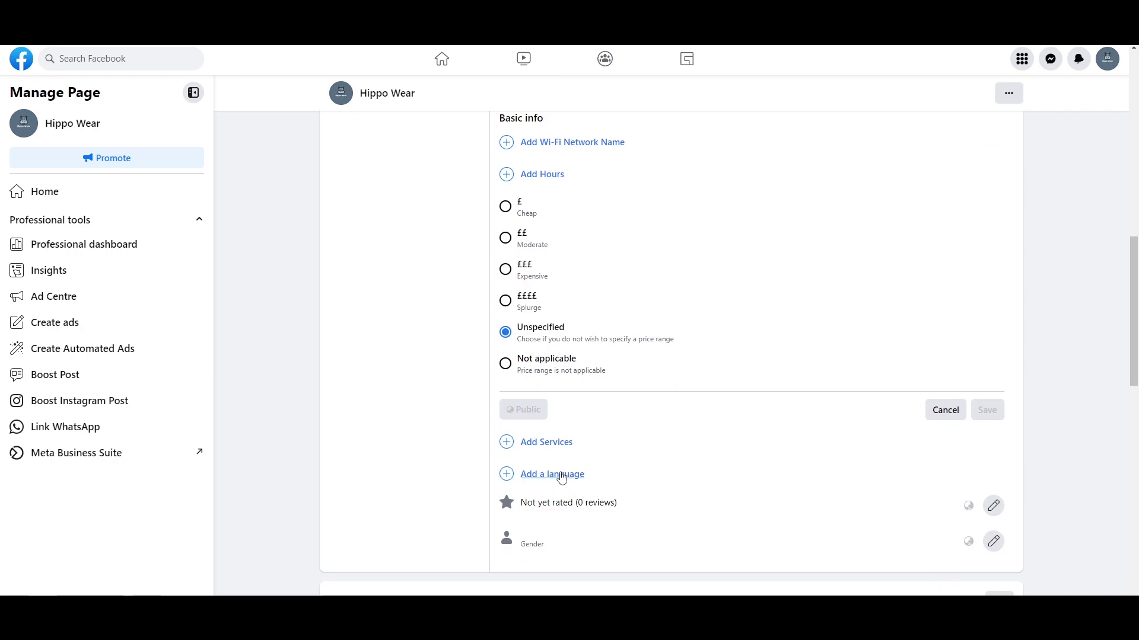
- Add Delivery and Contactless delivery as the Page's services and save them
left_click(544, 451)
scroll(544, 451, "down", 2)
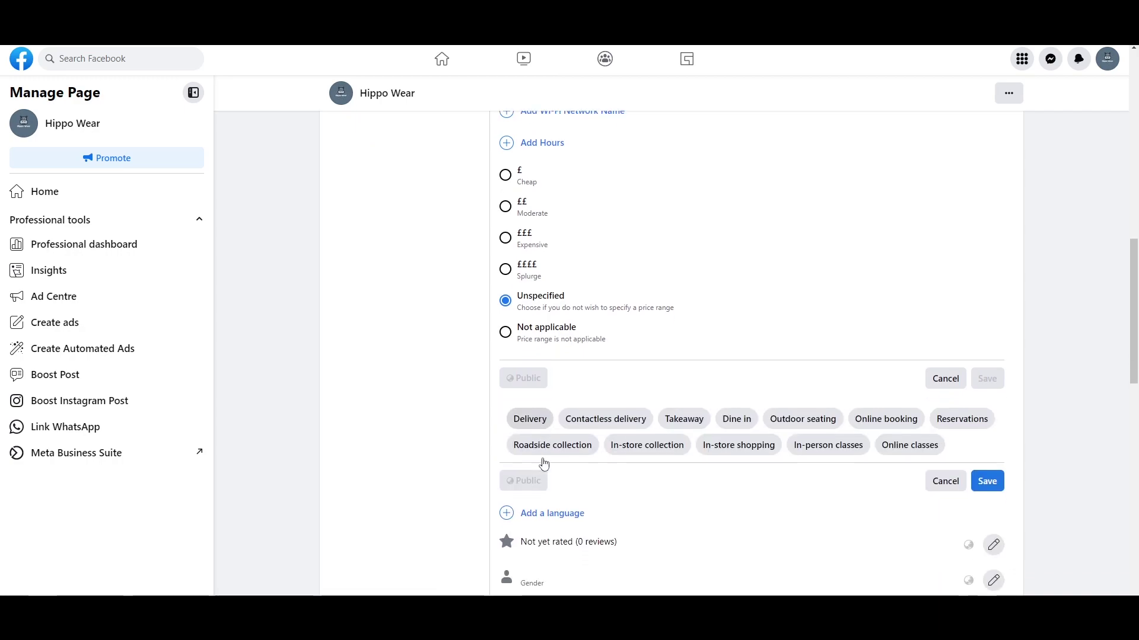
left_click(527, 333)
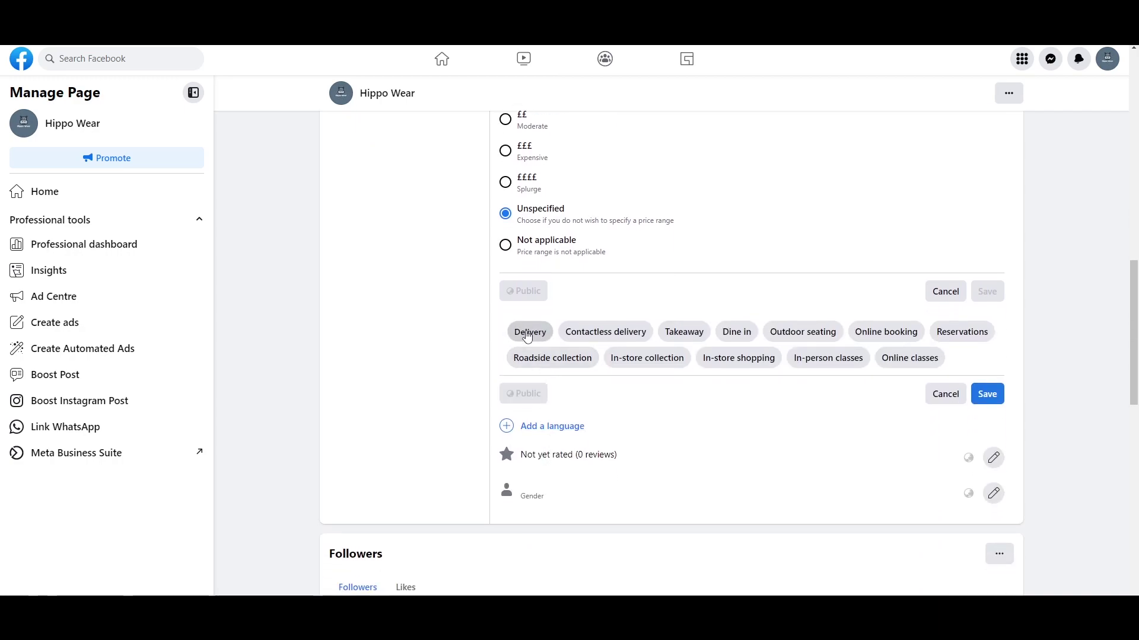
left_click(601, 339)
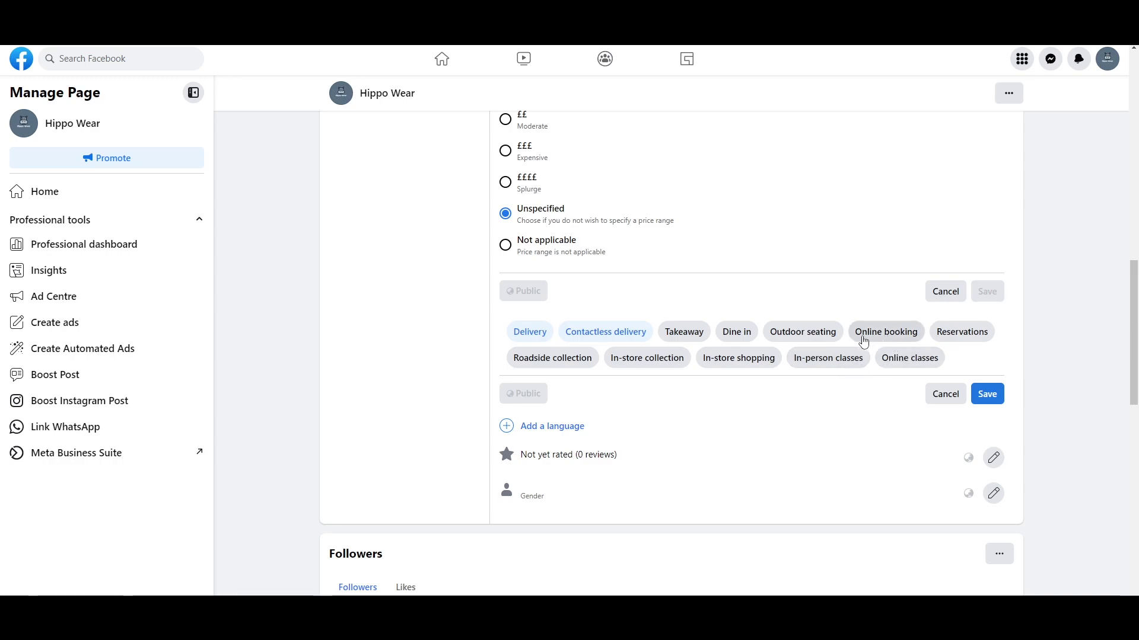
left_click(996, 393)
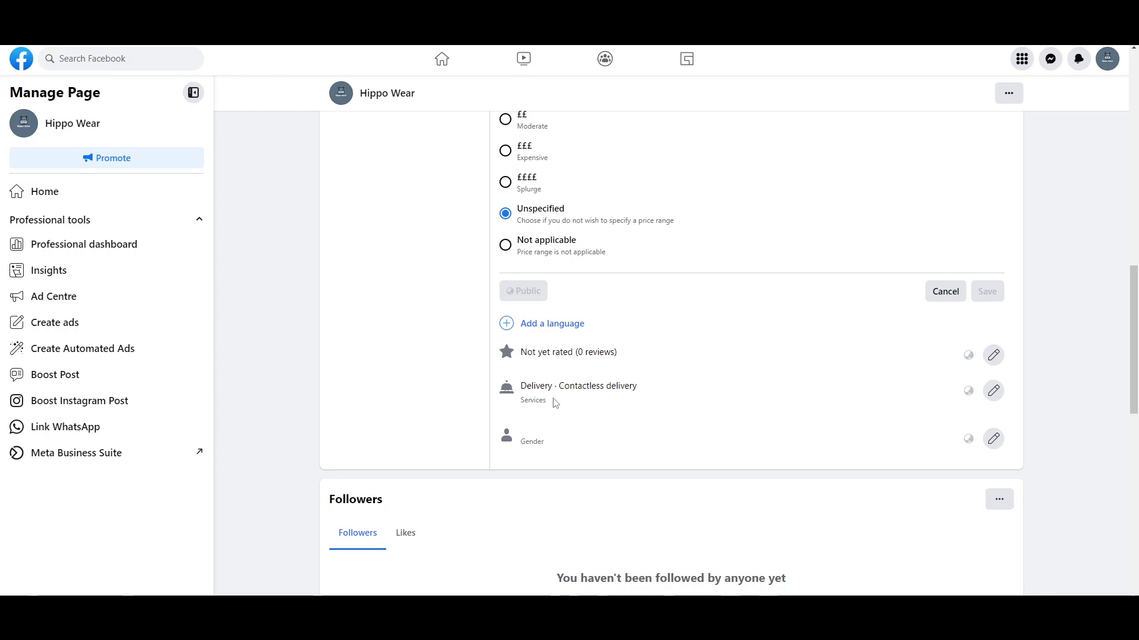
- Examine the rest of the About page, including the basic info, followers, photos, music, questions, sports, films, TV programmes and books sections
scroll(522, 443, "down", 4)
scroll(521, 447, "up", 5)
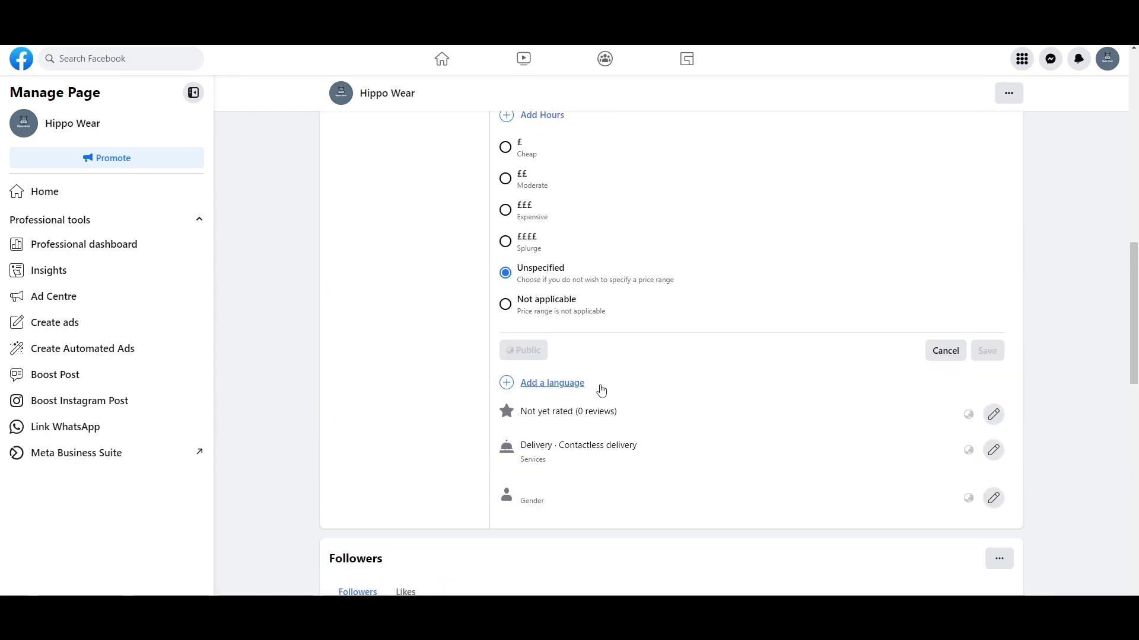
scroll(432, 386, "down", 4)
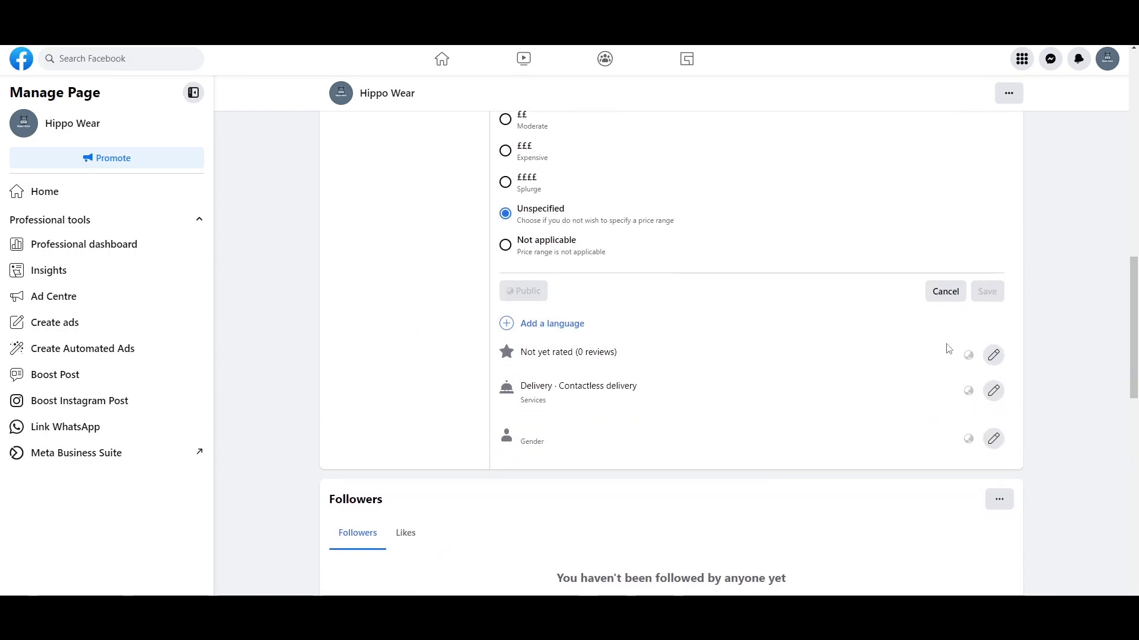
scroll(476, 428, "down", 4)
scroll(476, 428, "up", 5)
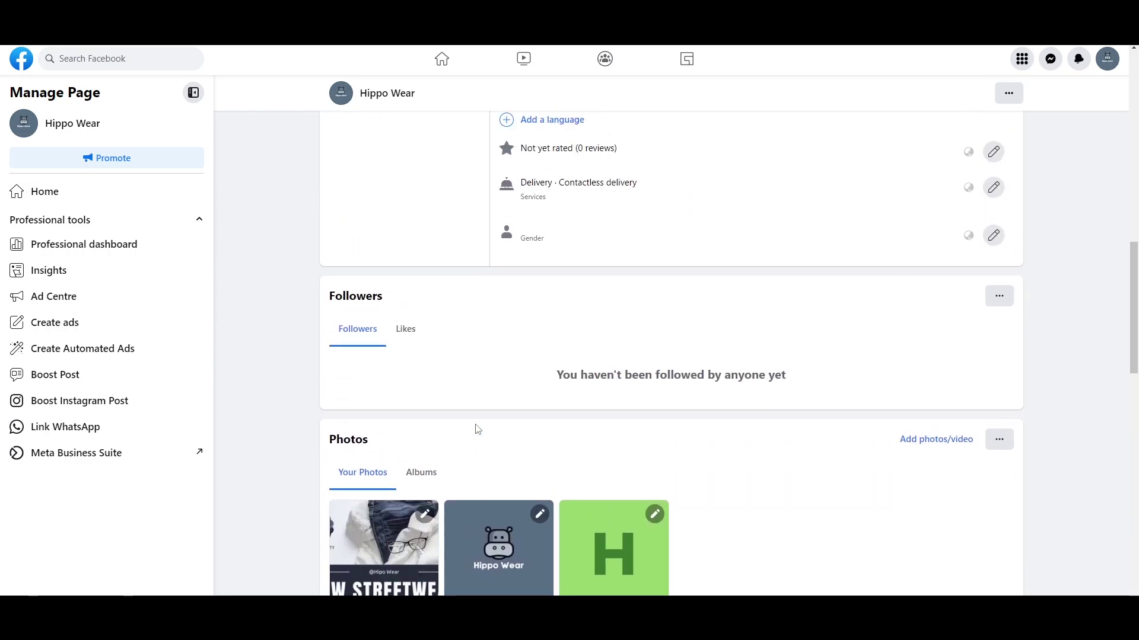
scroll(478, 429, "down", 9)
scroll(478, 430, "up", 4)
scroll(478, 429, "down", 3)
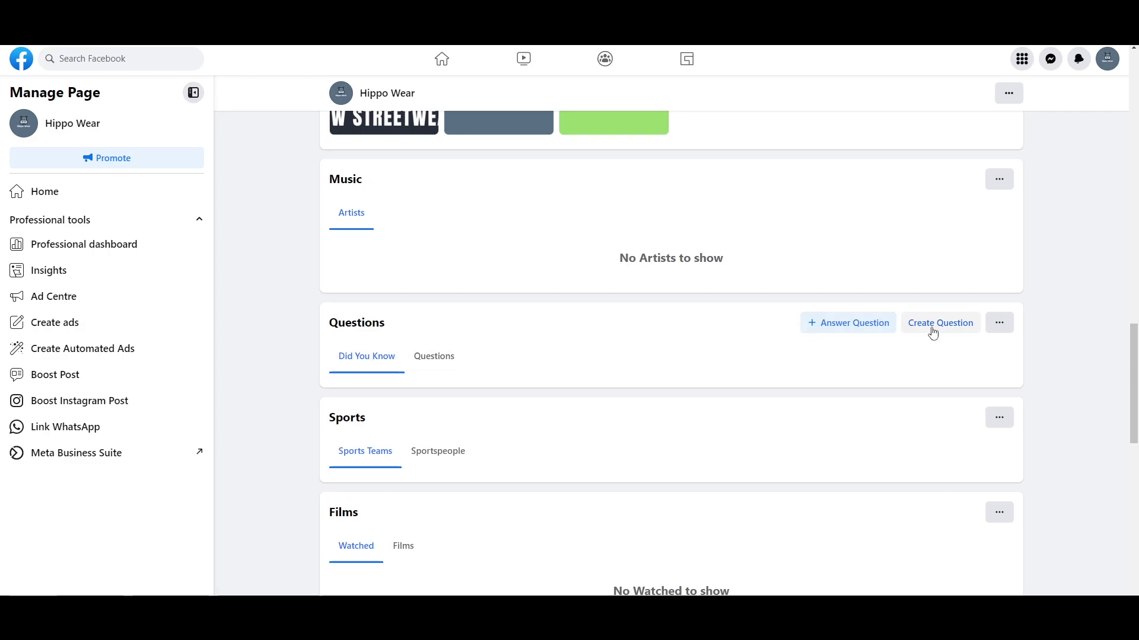
scroll(538, 472, "down", 3)
scroll(538, 473, "down", 3)
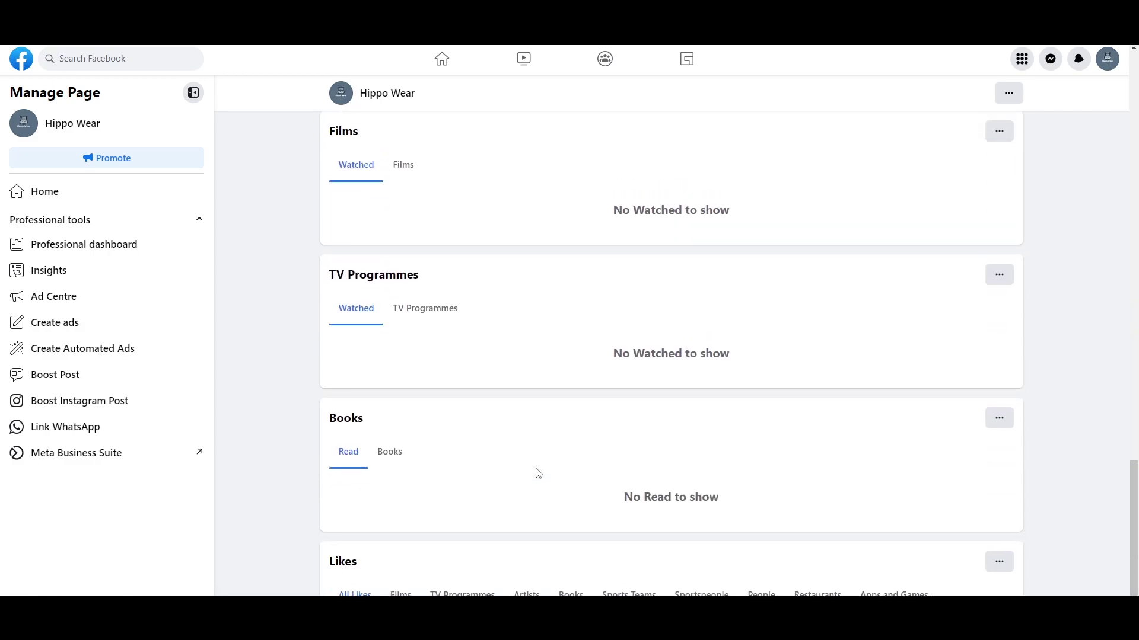
scroll(536, 472, "up", 13)
scroll(538, 474, "up", 10)
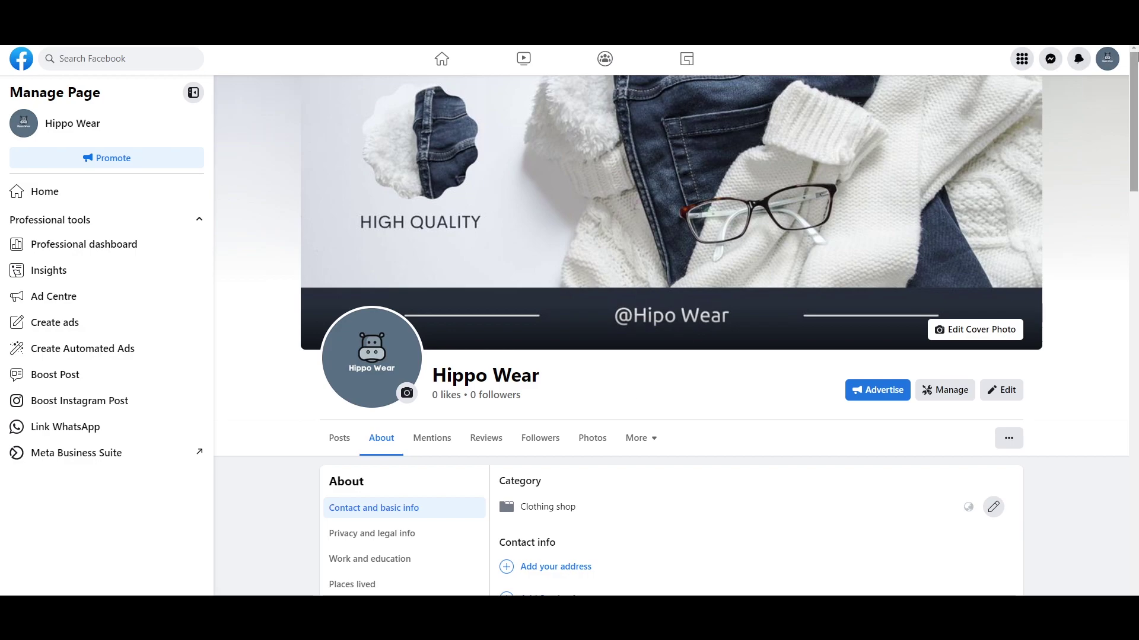
- In the general Page settings, try to set the Page's username to Hippowear, and cancel the edit
left_click(1104, 63)
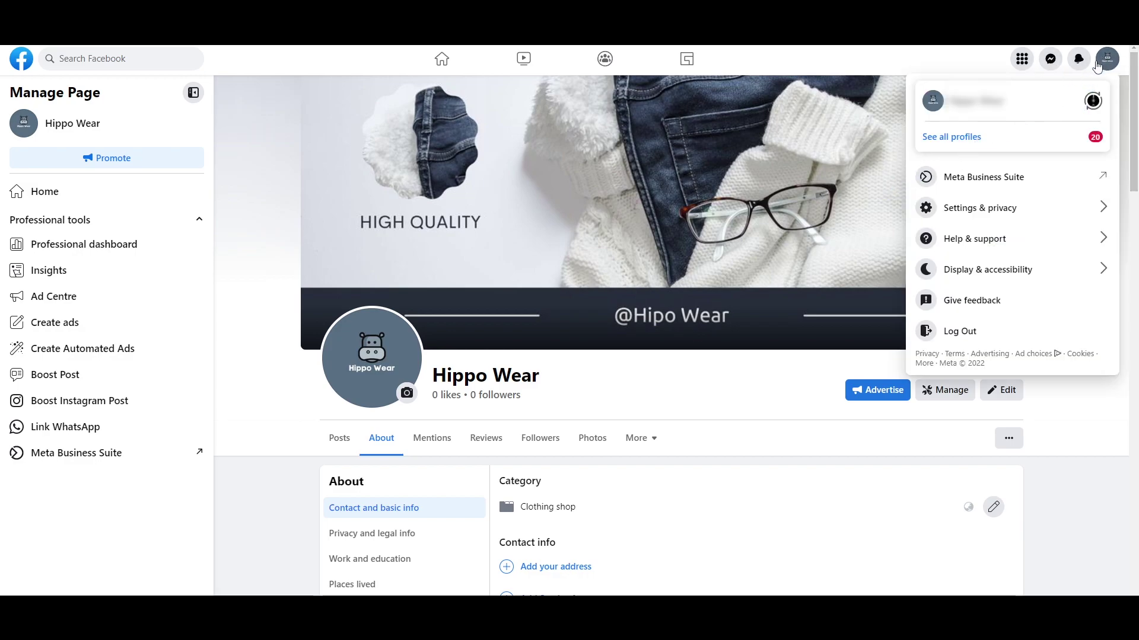
left_click(980, 217)
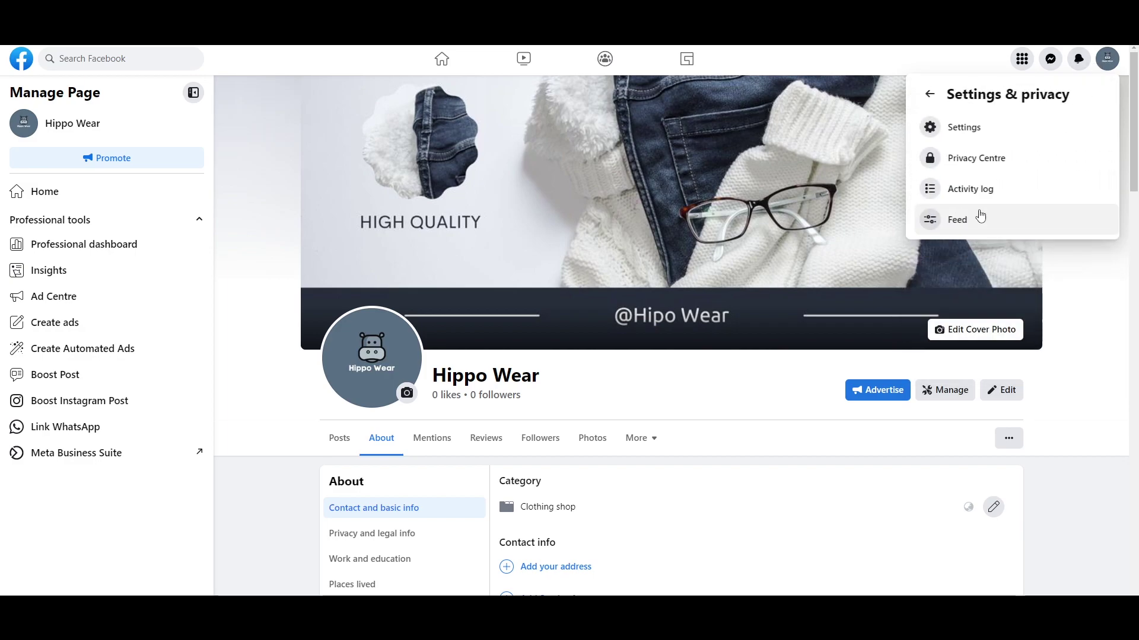
left_click(987, 129)
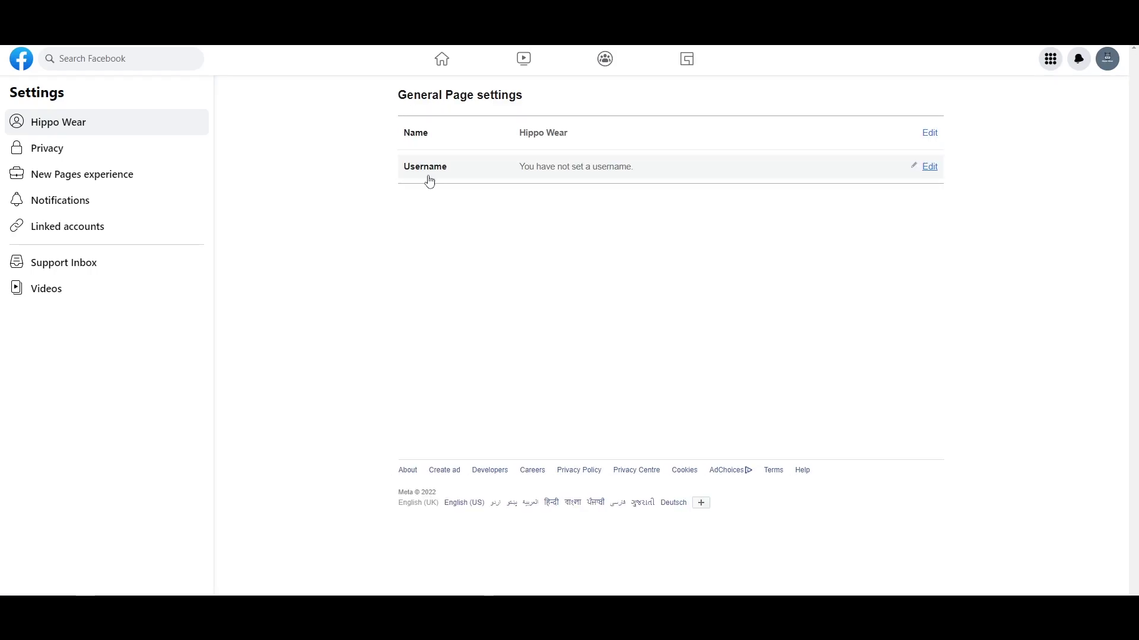
left_click(535, 176)
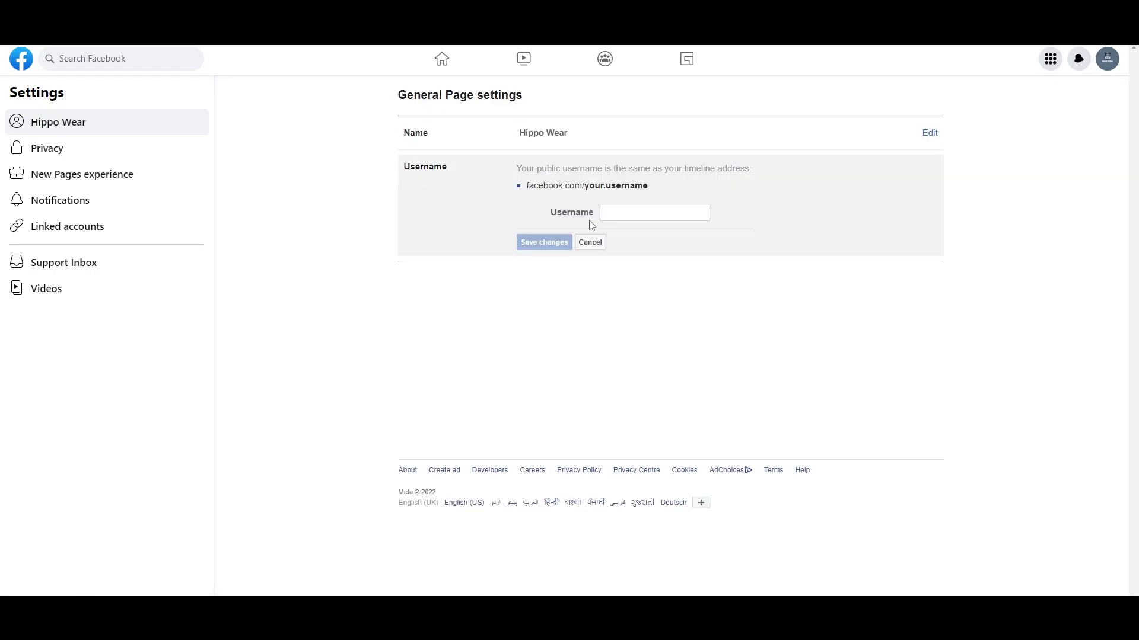
left_click(609, 212)
type("Hippowear")
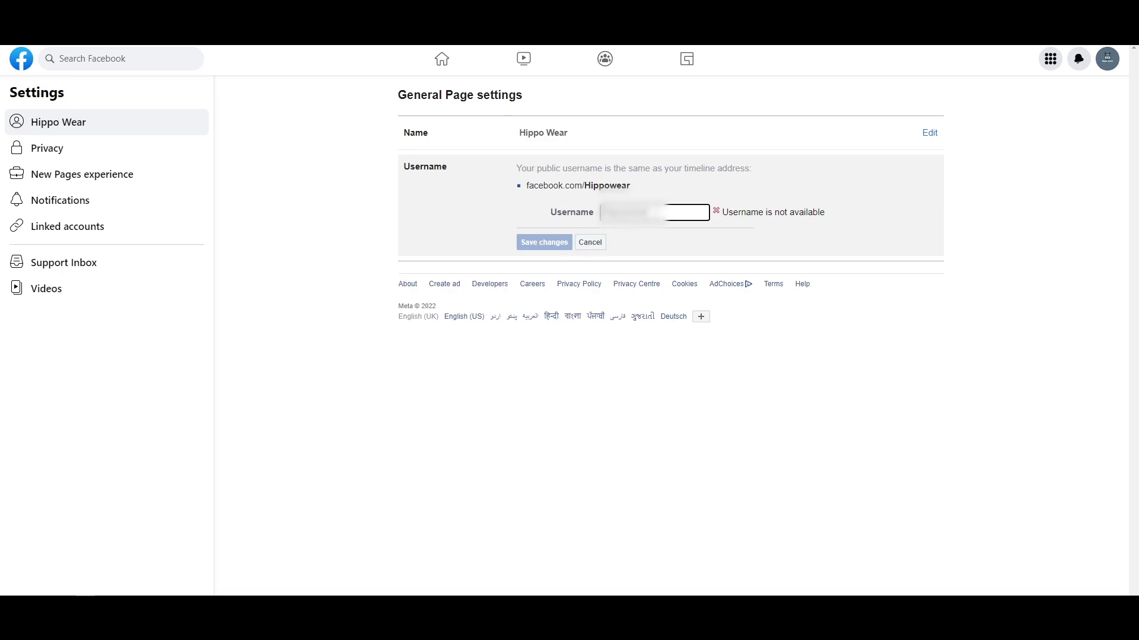
left_click(590, 247)
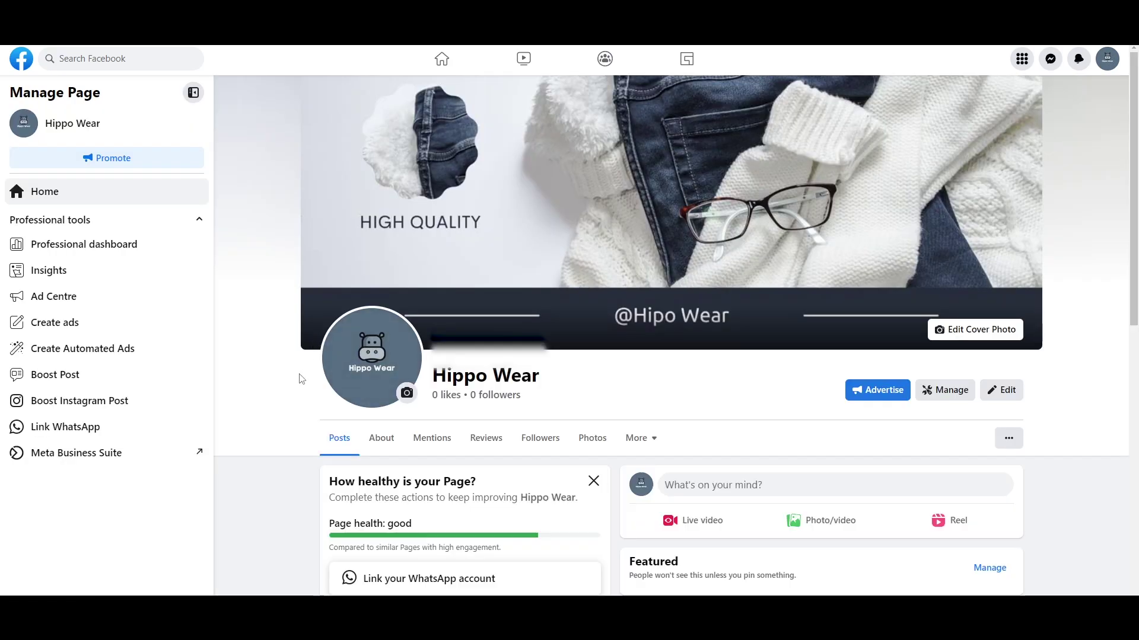
- Look over the finished Page's home view, including its health suggestions, intro details, featured section and posts
scroll(299, 377, "down", 5)
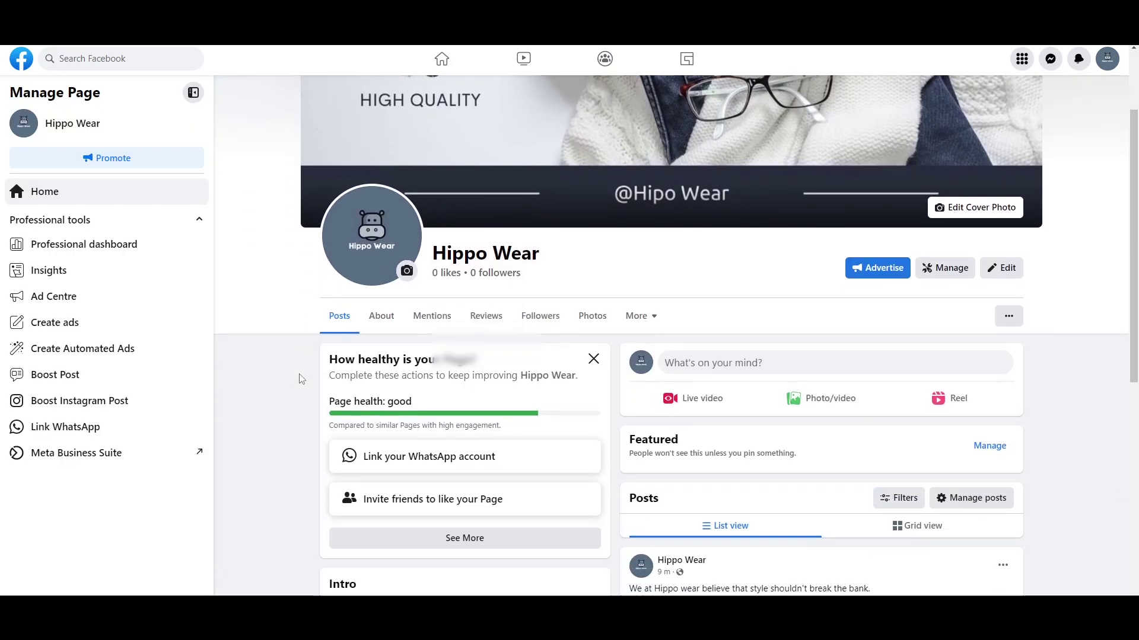
scroll(301, 378, "down", 5)
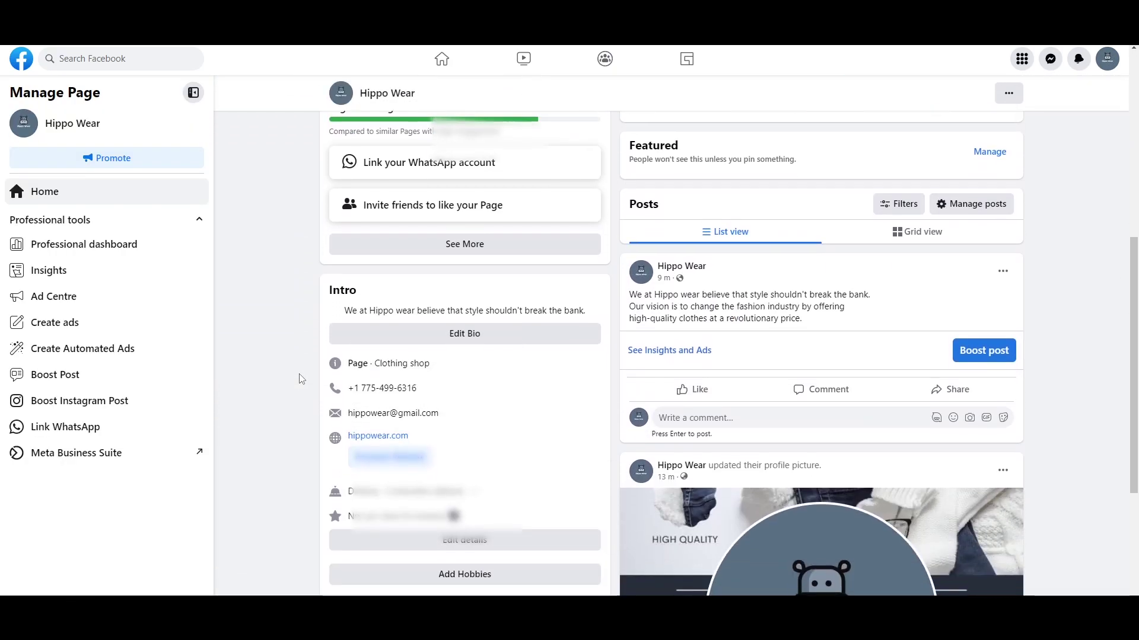
scroll(301, 378, "up", 10)
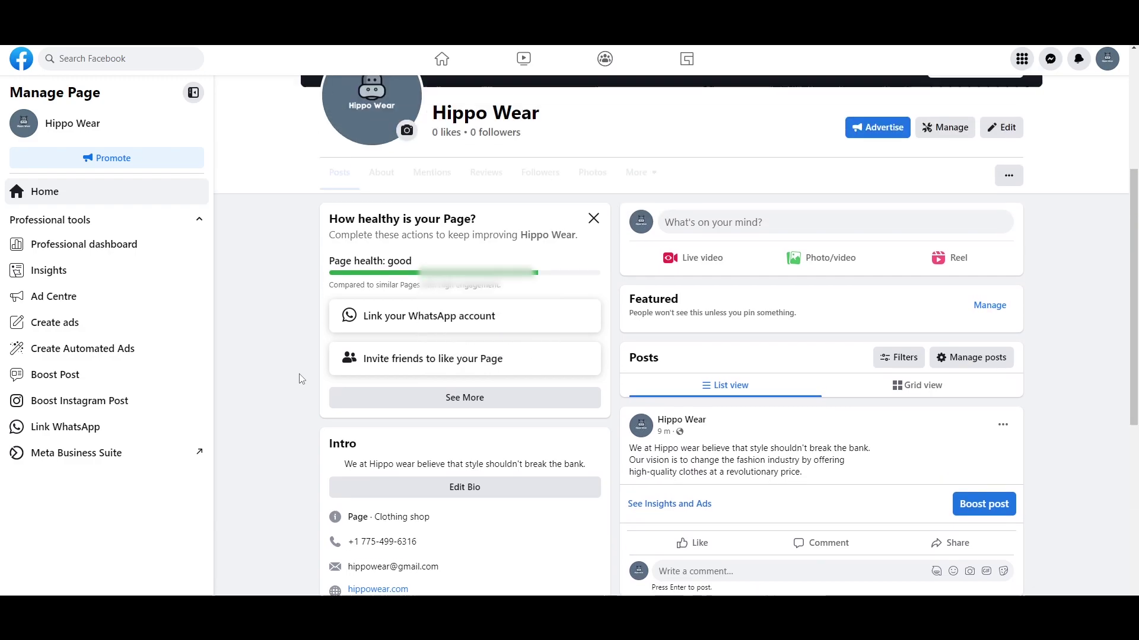